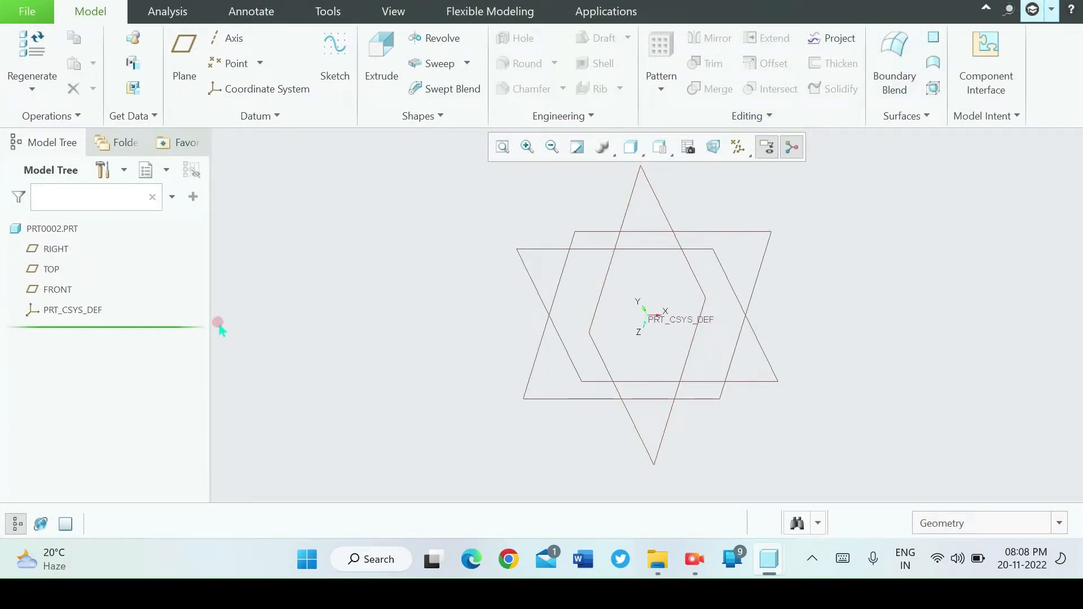
pyautogui.click(56, 249)
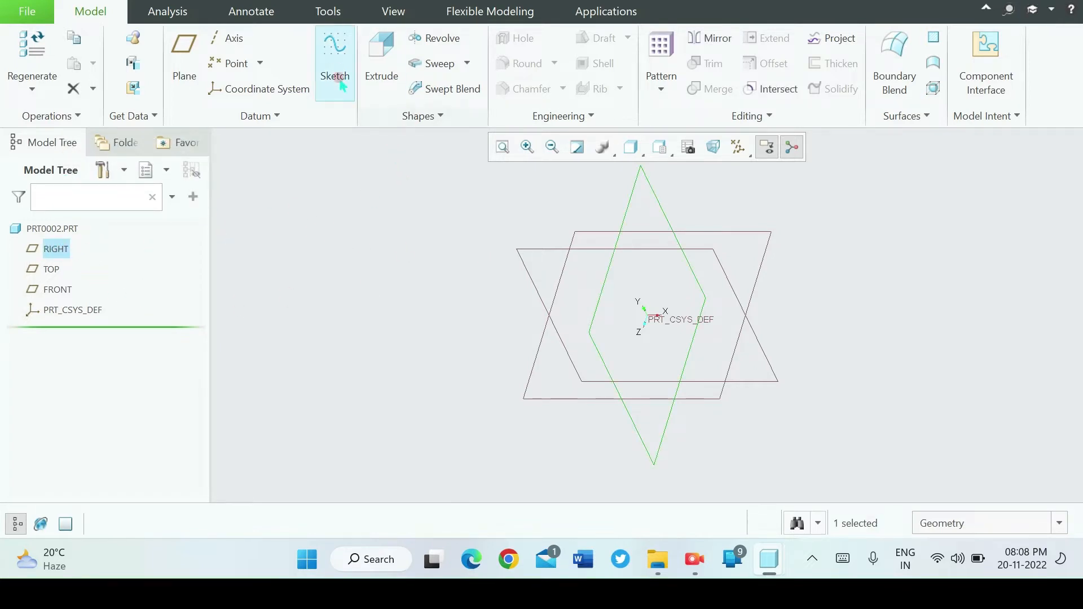
pyautogui.click(333, 53)
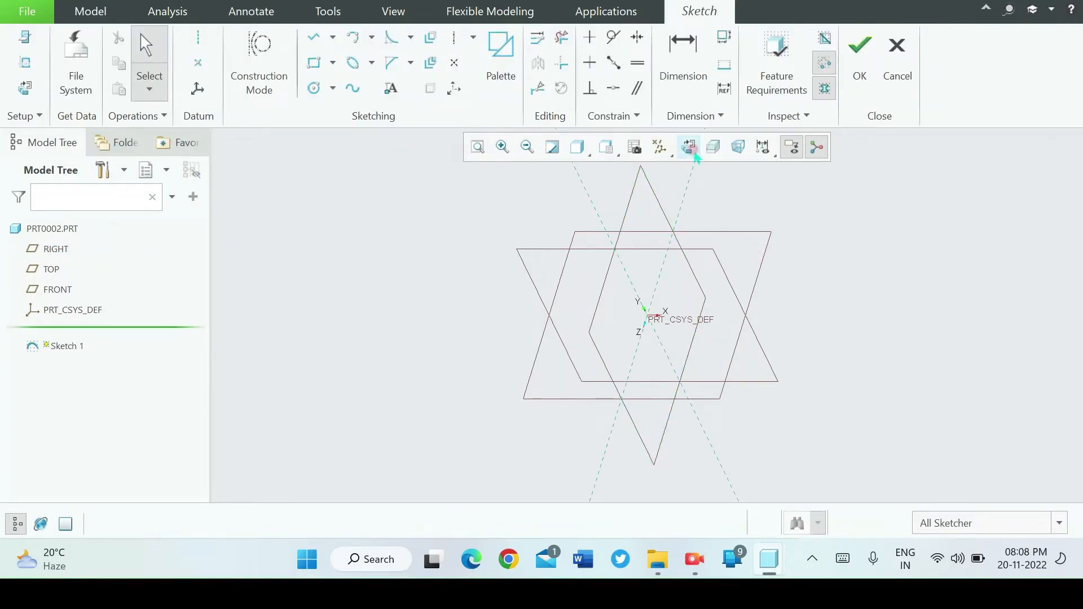
pyautogui.click(693, 149)
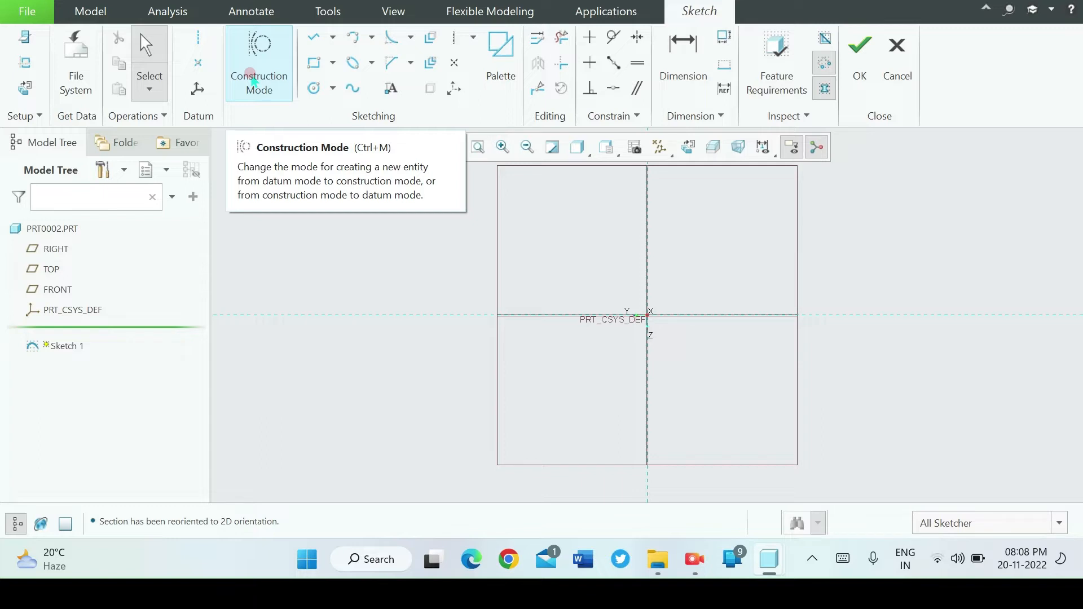
pyautogui.click(315, 64)
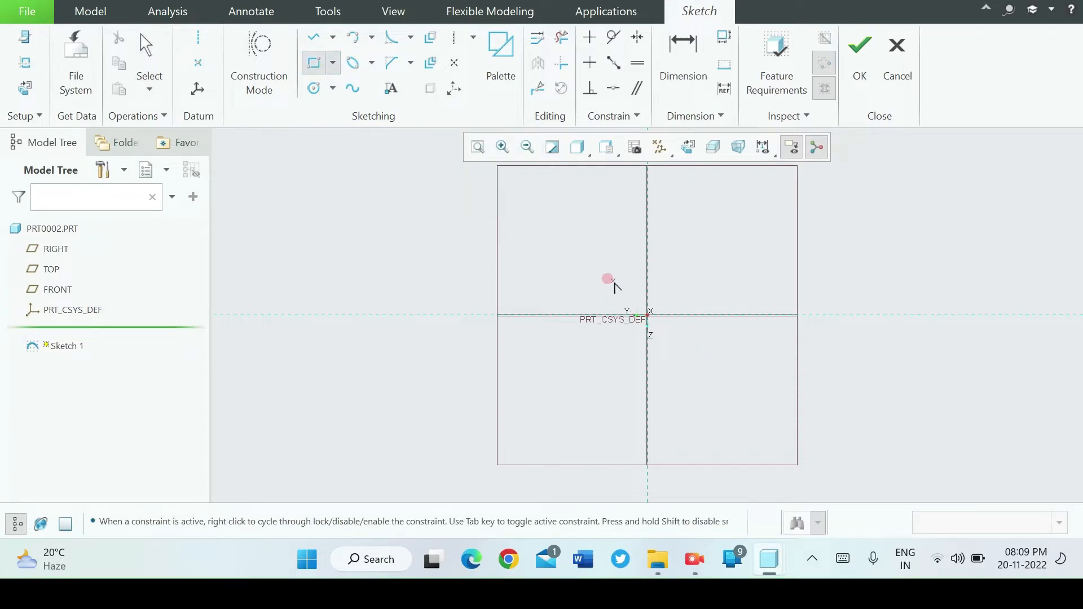
pyautogui.moveTo(614, 284); pyautogui.dragTo(685, 342)
pyautogui.middleClick(714, 349)
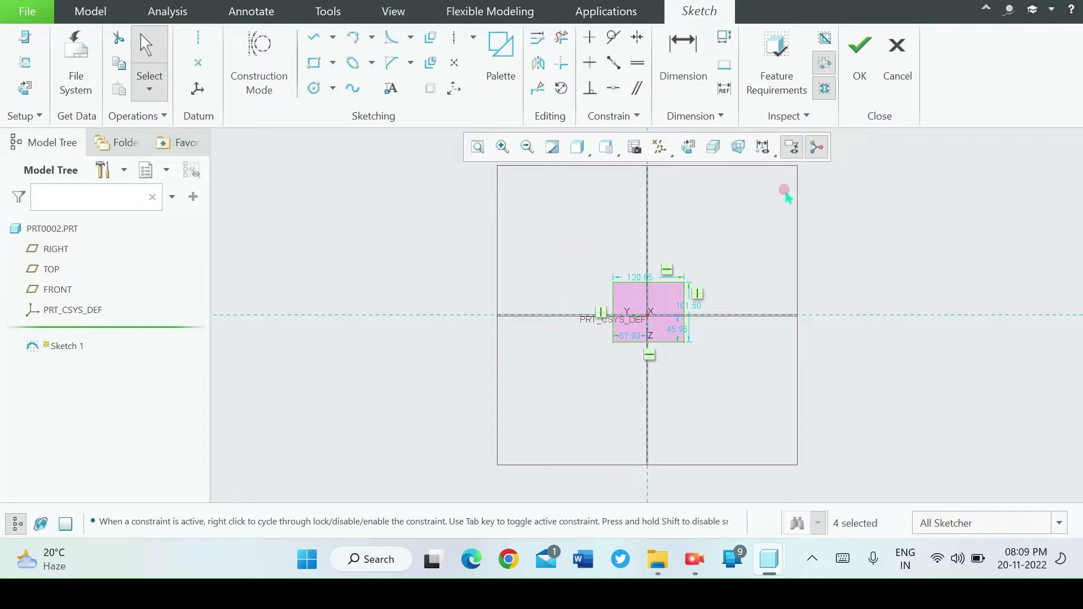
pyautogui.click(897, 67)
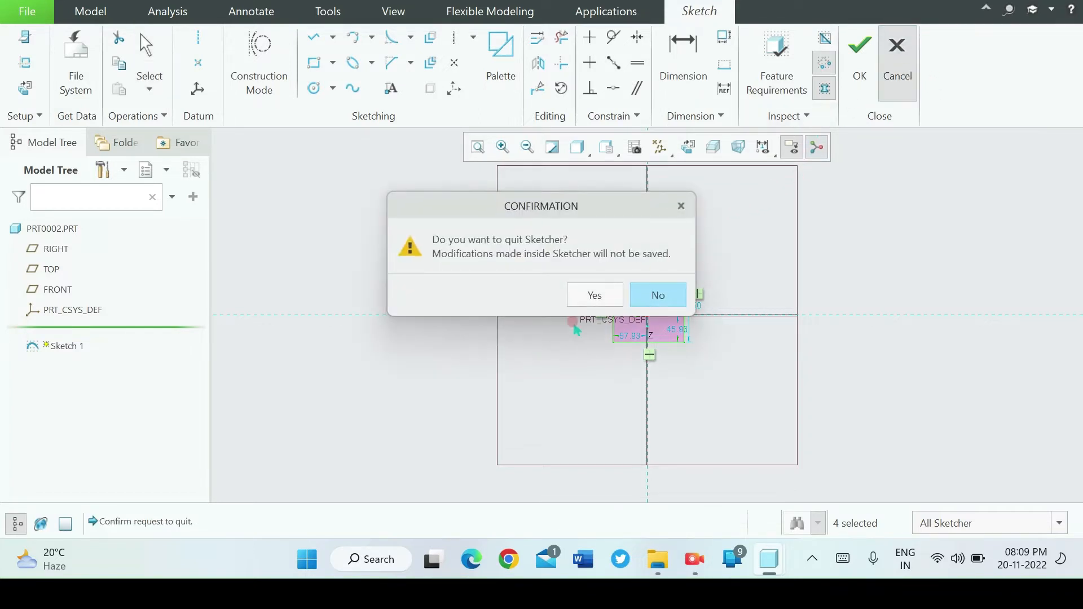
pyautogui.click(573, 302)
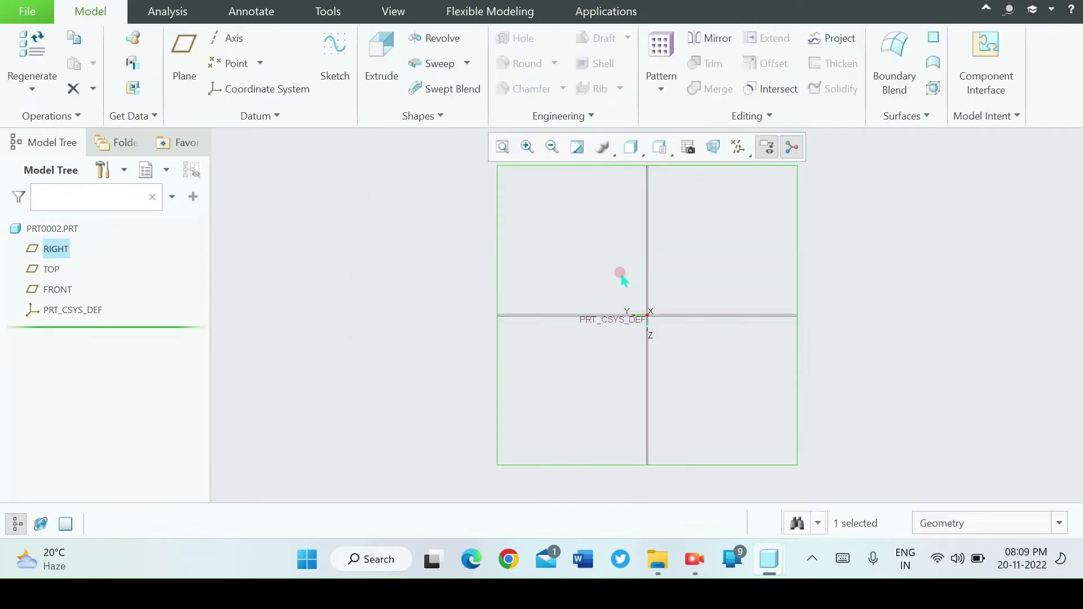
# - Start a sketch on the RIGHT plane and place vertical and horizontal centerlines through the origin
pyautogui.click(317, 70)
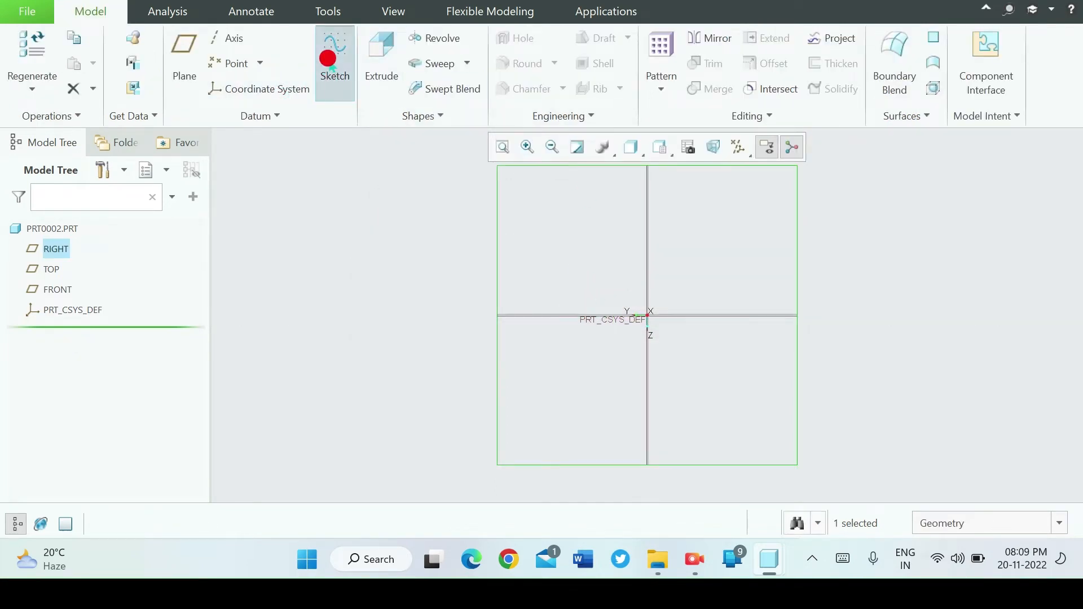
pyautogui.click(683, 156)
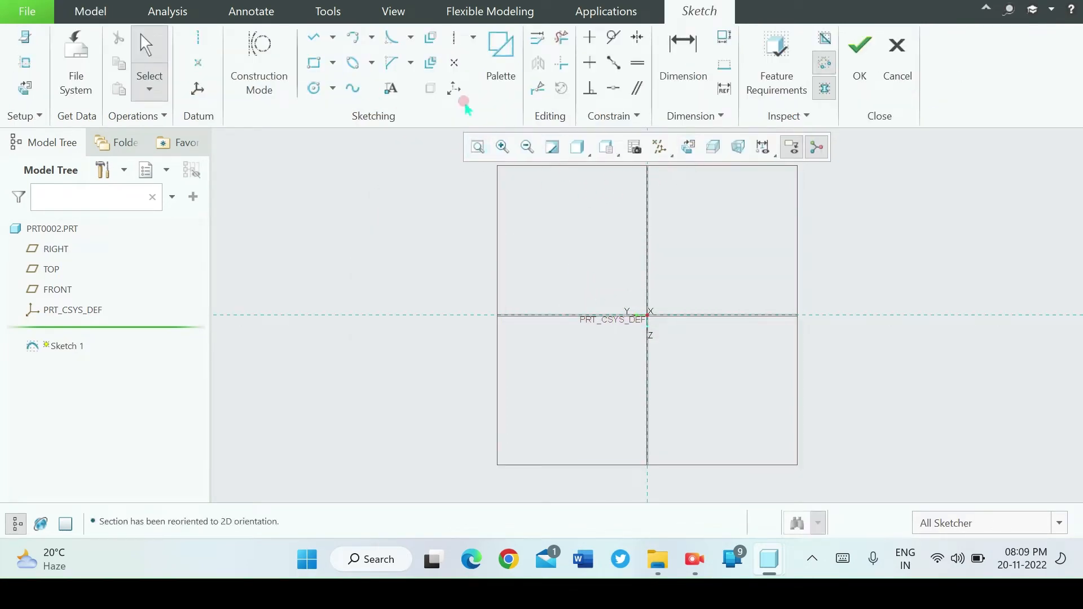
pyautogui.click(197, 36)
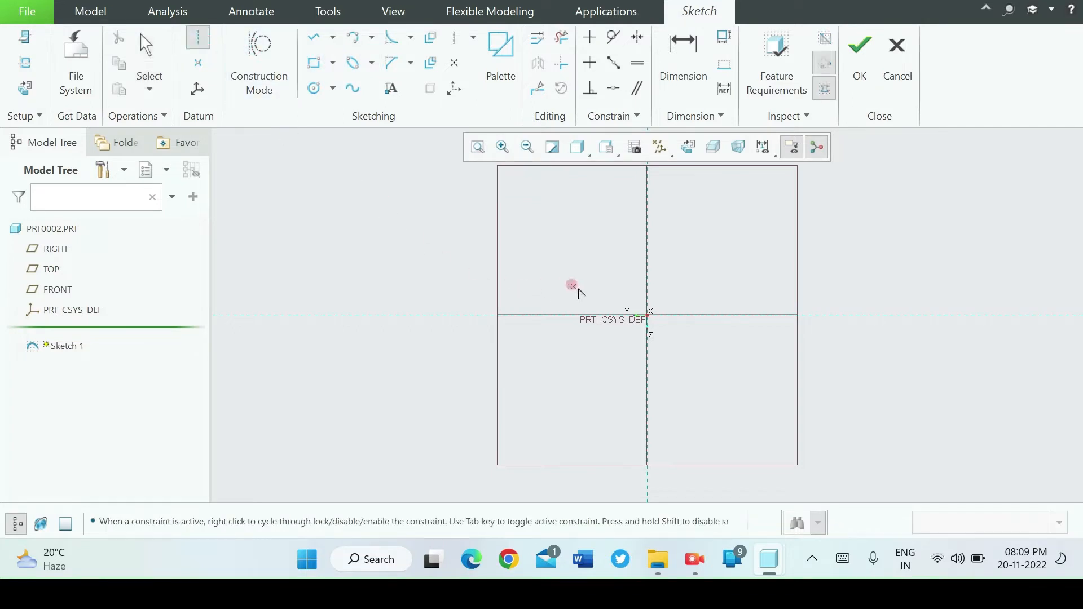
pyautogui.click(647, 321)
pyautogui.click(649, 337)
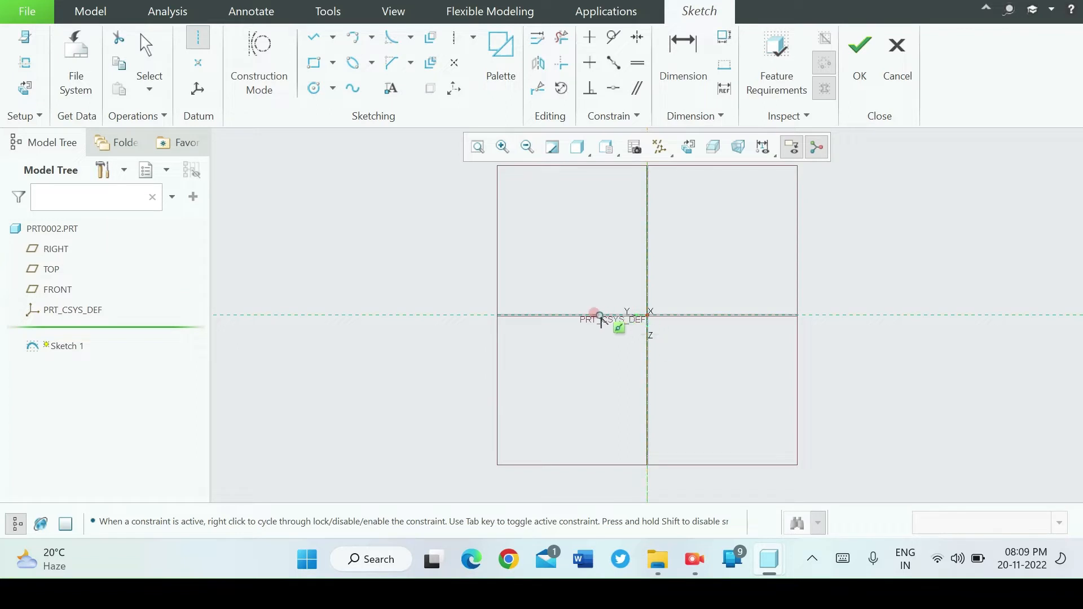
pyautogui.click(598, 314)
# - Sketch a wide rectangle about 152 by 46, symmetric about both centerlines
pyautogui.click(317, 63)
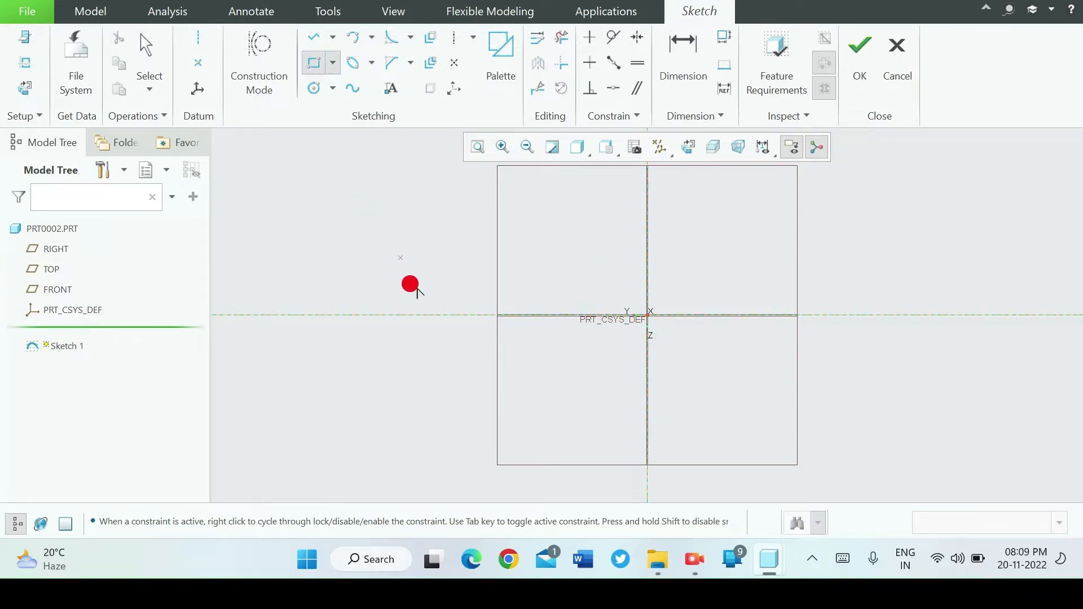
pyautogui.click(615, 306)
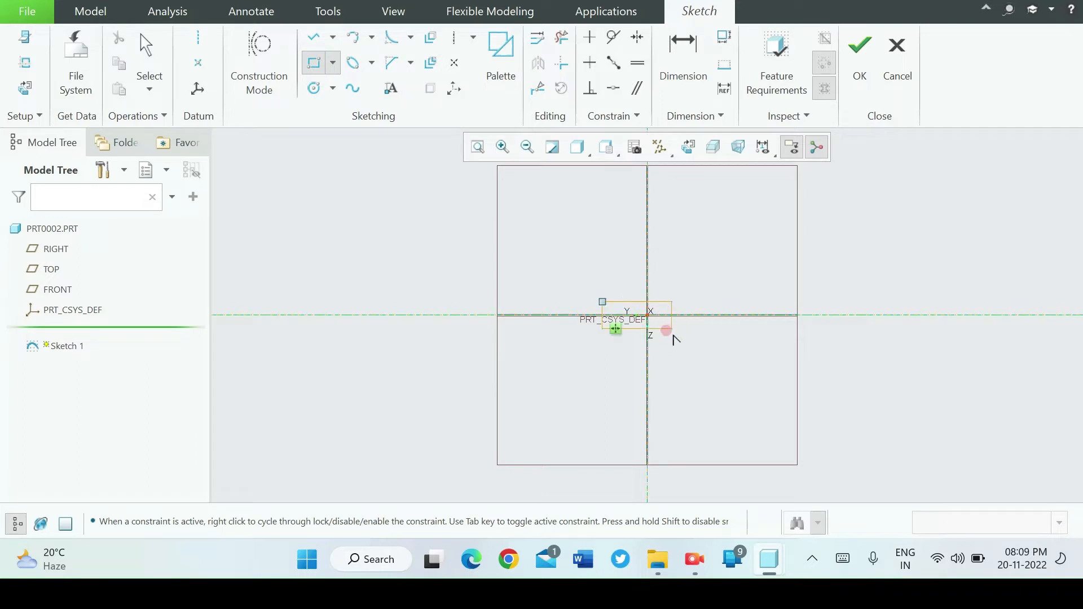
pyautogui.click(691, 334)
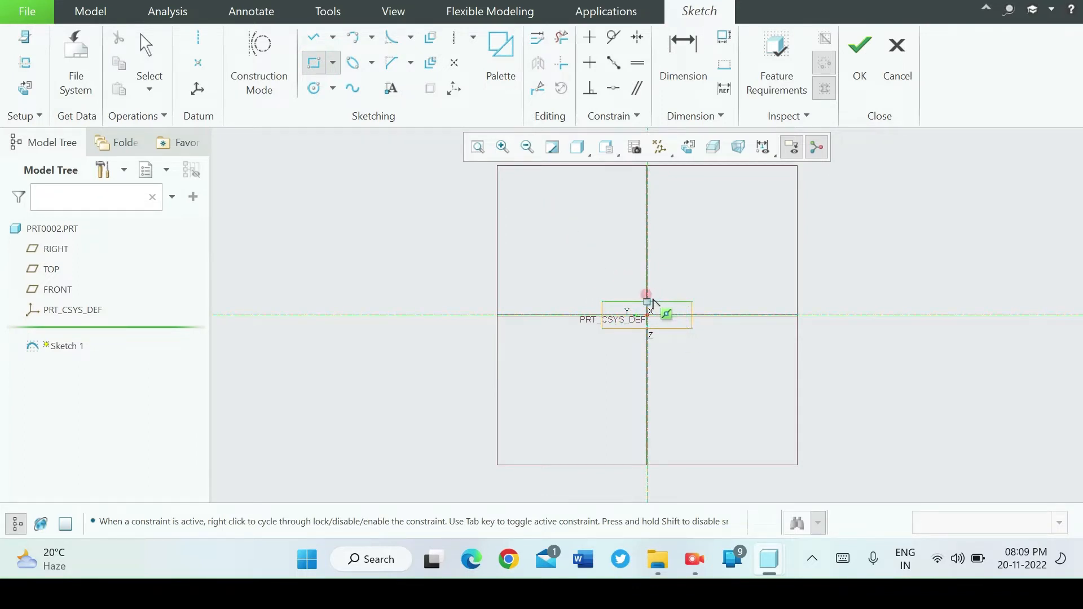
# - Sketch a rectangle about 70 wide and 128 high, symmetric about the vertical centerline, downward from the wide rectangle's upper edge
pyautogui.click(628, 302)
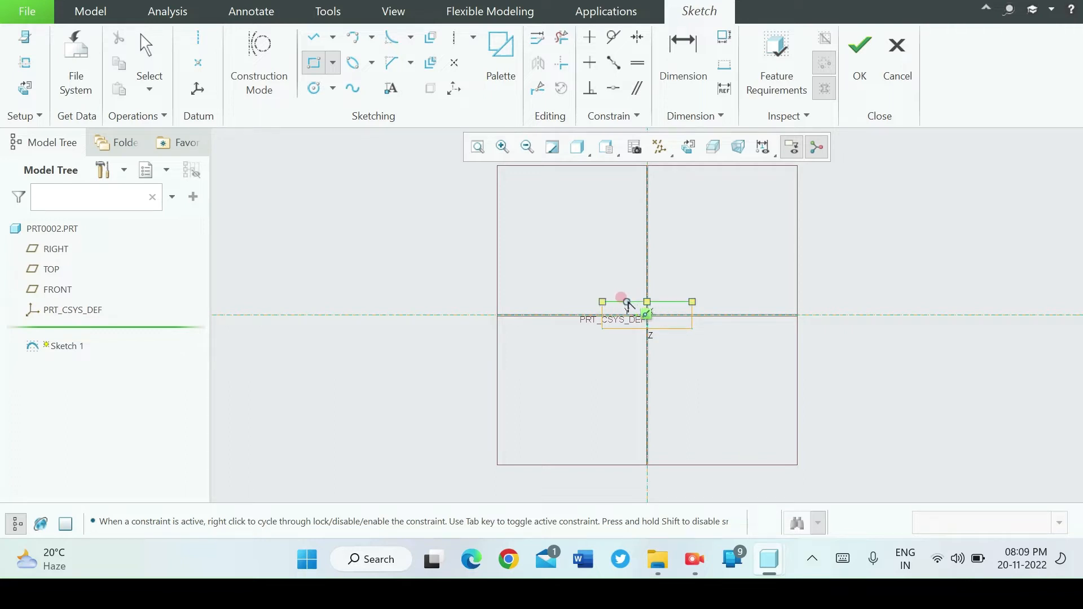
pyautogui.click(627, 302)
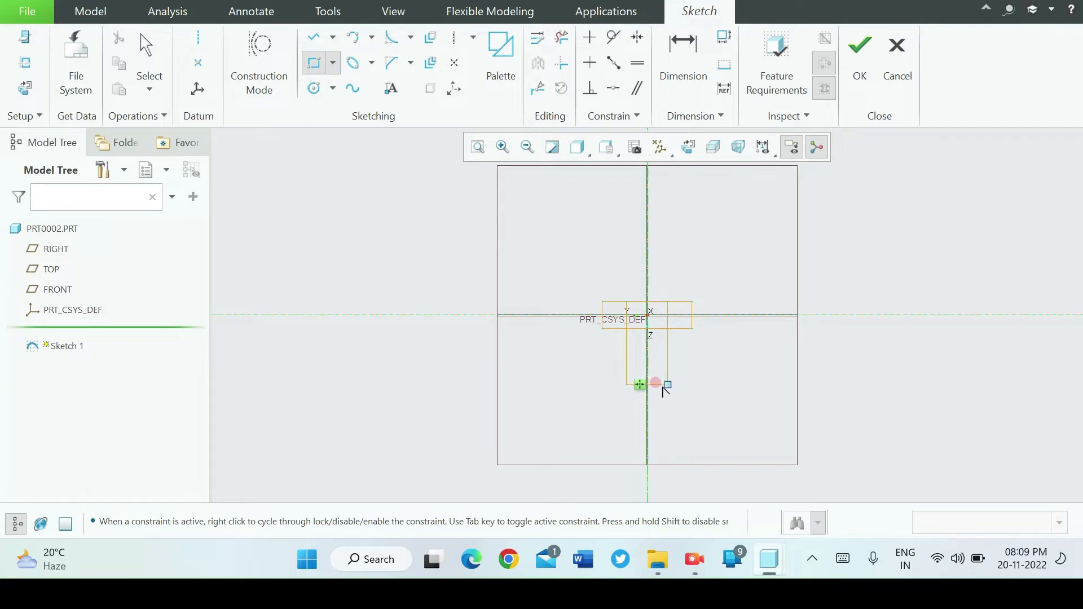
pyautogui.click(662, 379)
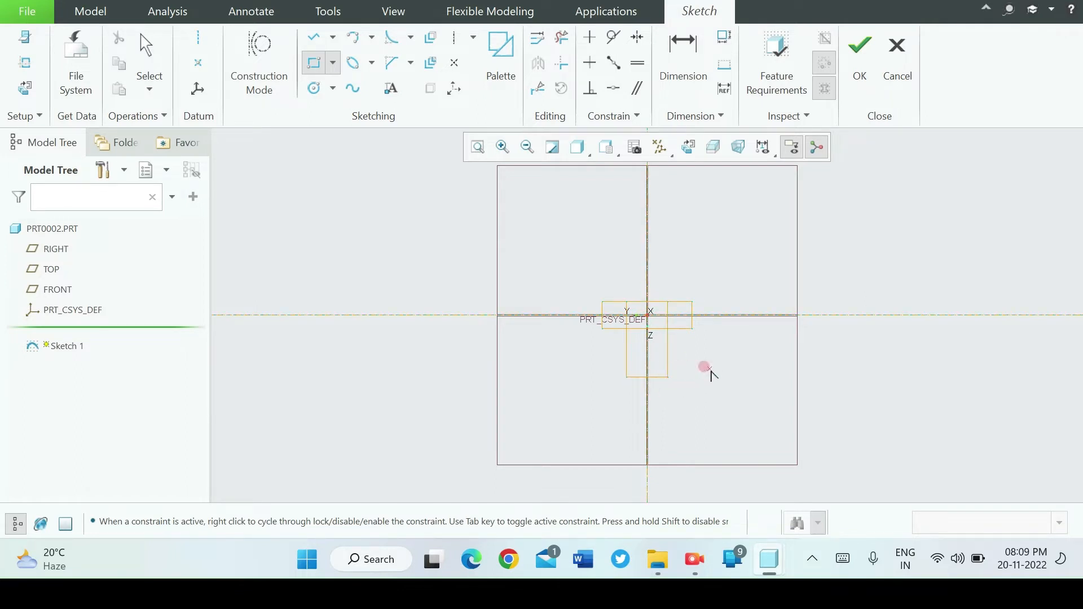
pyautogui.middleClick(710, 374)
# - Trim away the right arm and the inner overlapping lines of the two rectangles, leaving one closed inverted-L profile
pyautogui.scroll(3, 710, 361)
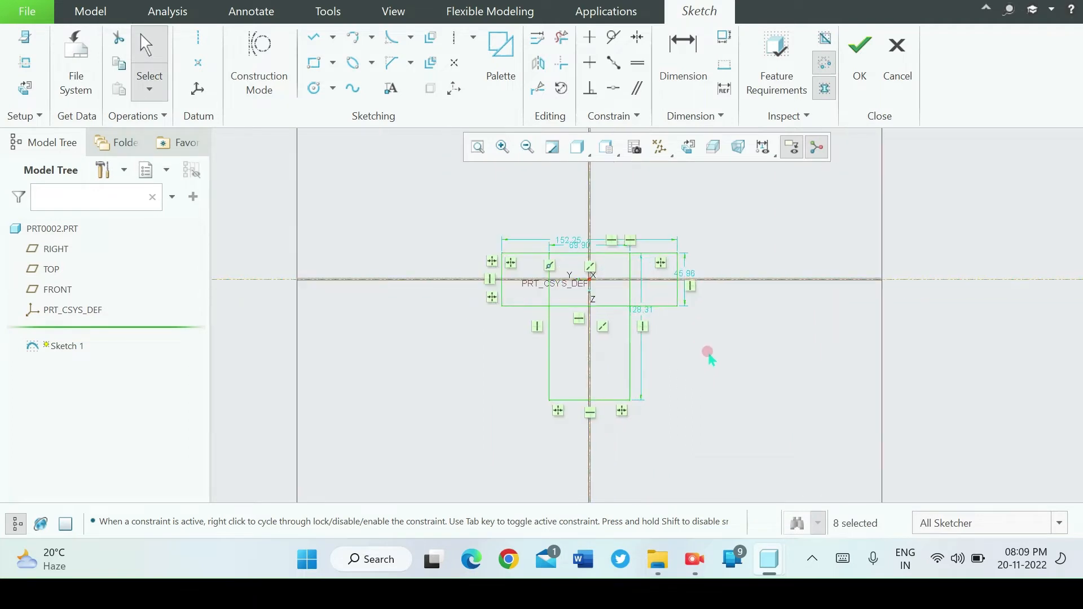
pyautogui.click(561, 37)
pyautogui.moveTo(645, 249)
pyautogui.mouseDown()
pyautogui.moveTo(668, 317)
pyautogui.moveTo(668, 296)
pyautogui.mouseUp()
pyautogui.scroll(-1, 564, 277)
pyautogui.moveTo(539, 275)
pyautogui.mouseDown()
pyautogui.moveTo(551, 262)
pyautogui.moveTo(569, 299)
pyautogui.moveTo(540, 305)
pyautogui.moveTo(612, 311)
pyautogui.moveTo(576, 307)
pyautogui.mouseUp()
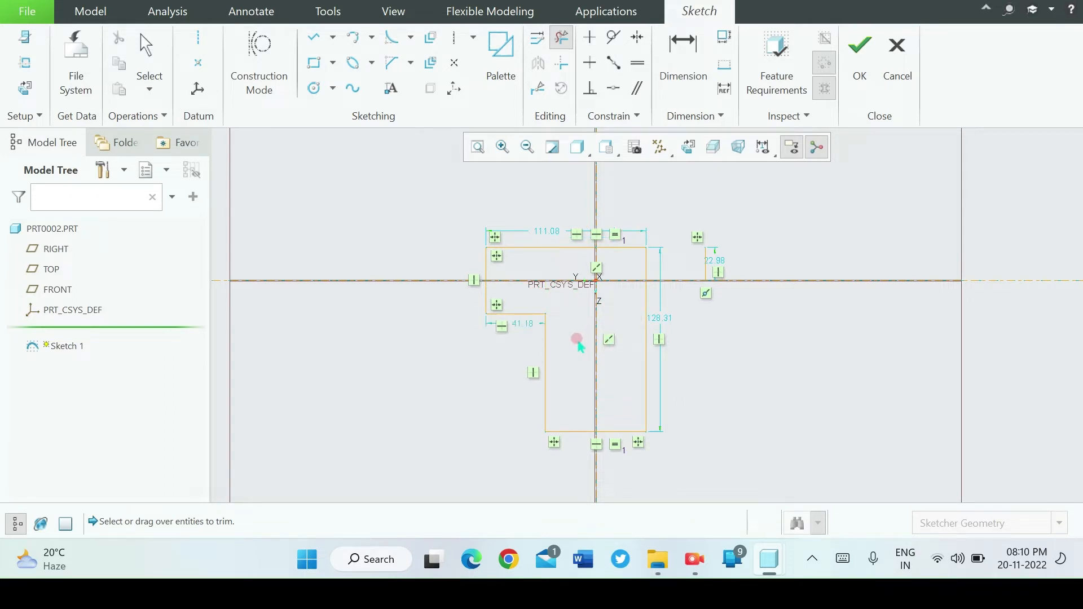
pyautogui.moveTo(693, 263)
pyautogui.mouseDown()
pyautogui.moveTo(729, 283)
pyautogui.moveTo(728, 275)
pyautogui.mouseUp()
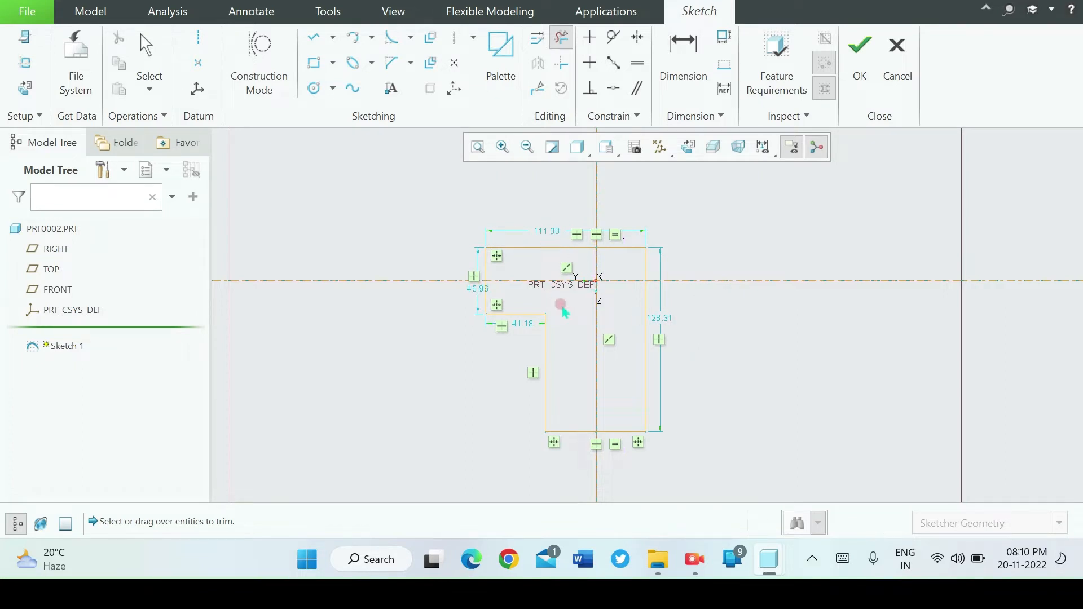
pyautogui.rightClick(550, 231)
pyautogui.middleClick(331, 277)
# - Set the profile's overall height to 70
pyautogui.click(665, 320)
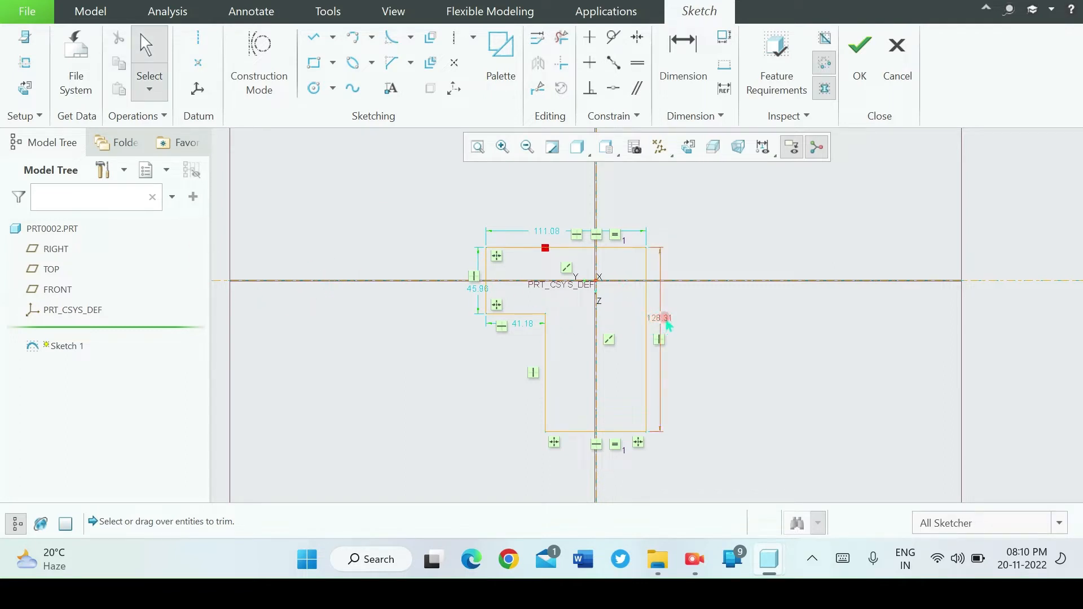
pyautogui.doubleClick(663, 318)
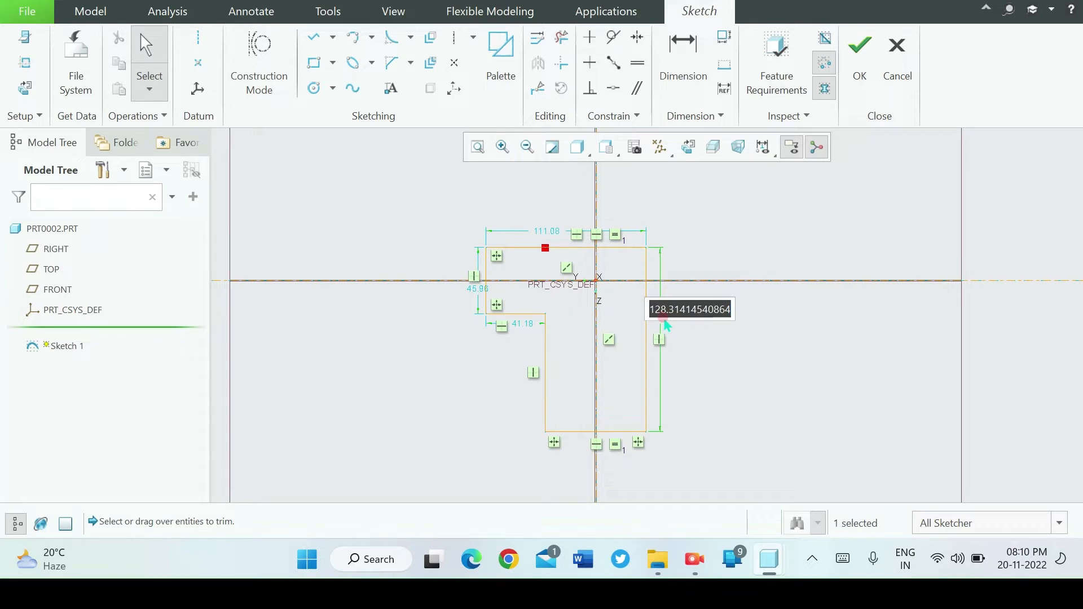
pyautogui.write('70')
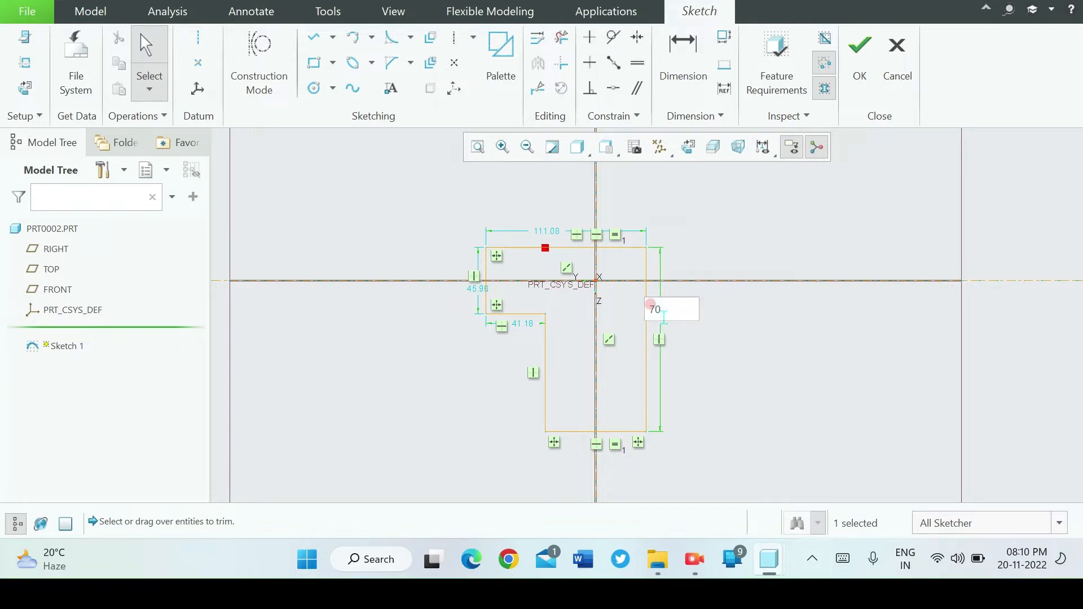
pyautogui.press('Return')
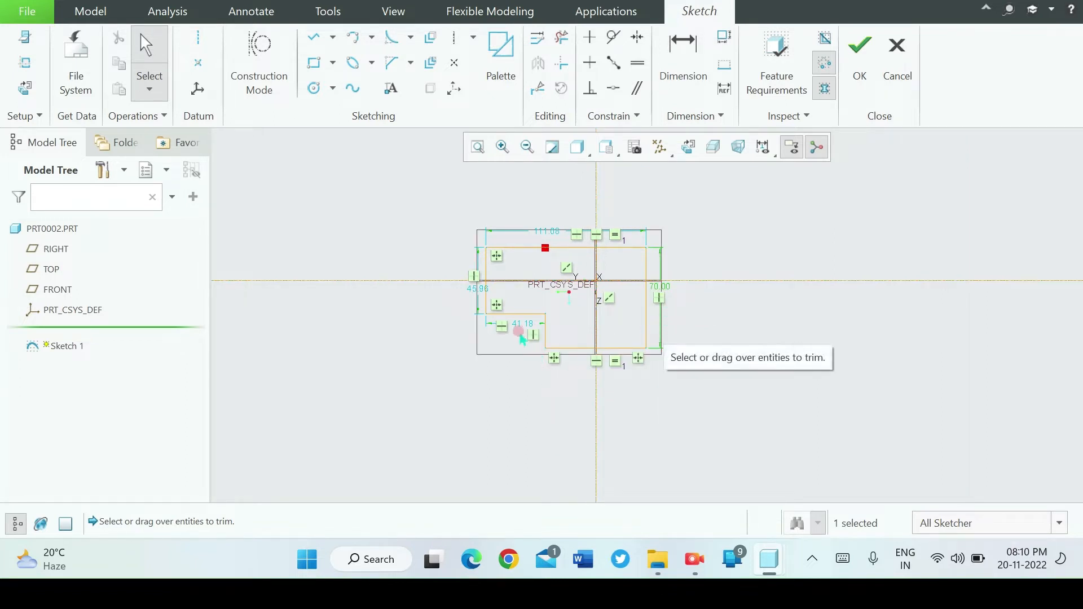
# - Set the horizontal arm's thickness to 12 and the profile's overall width to 45
pyautogui.doubleClick(471, 291)
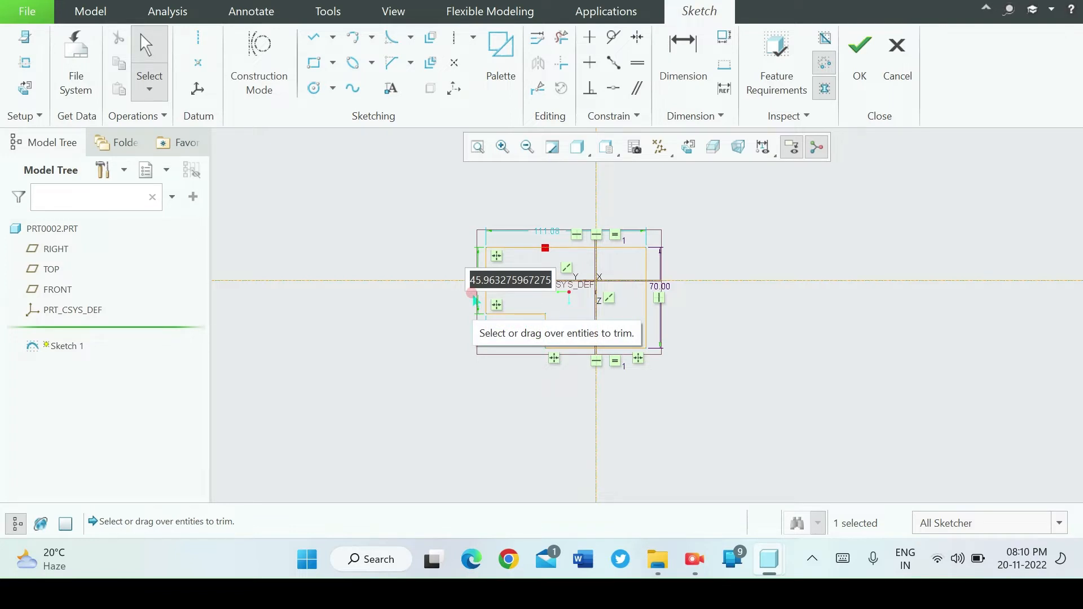
pyautogui.write('12')
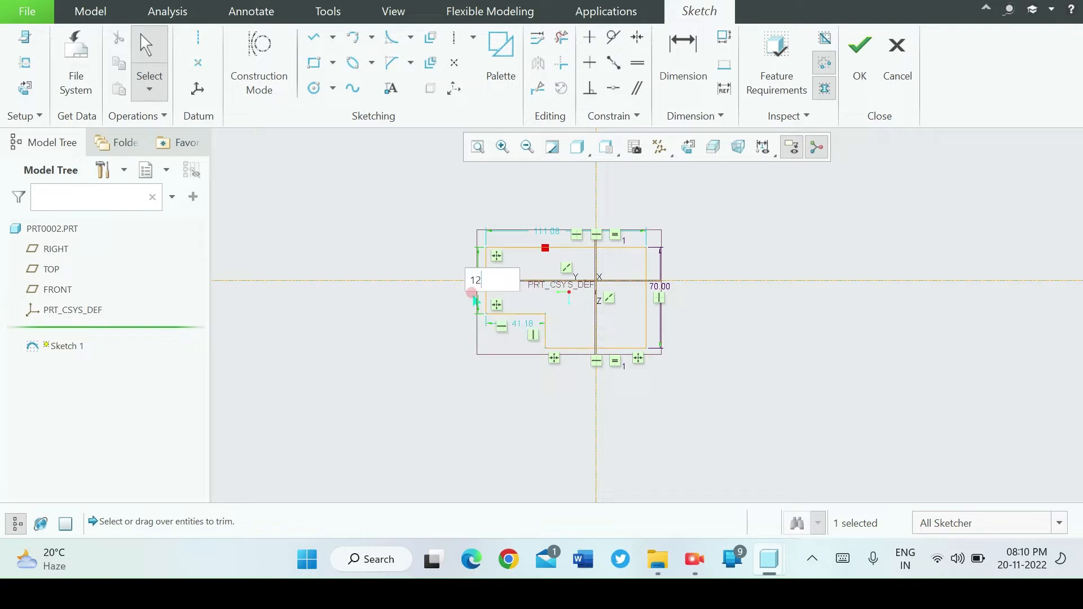
pyautogui.press('Return')
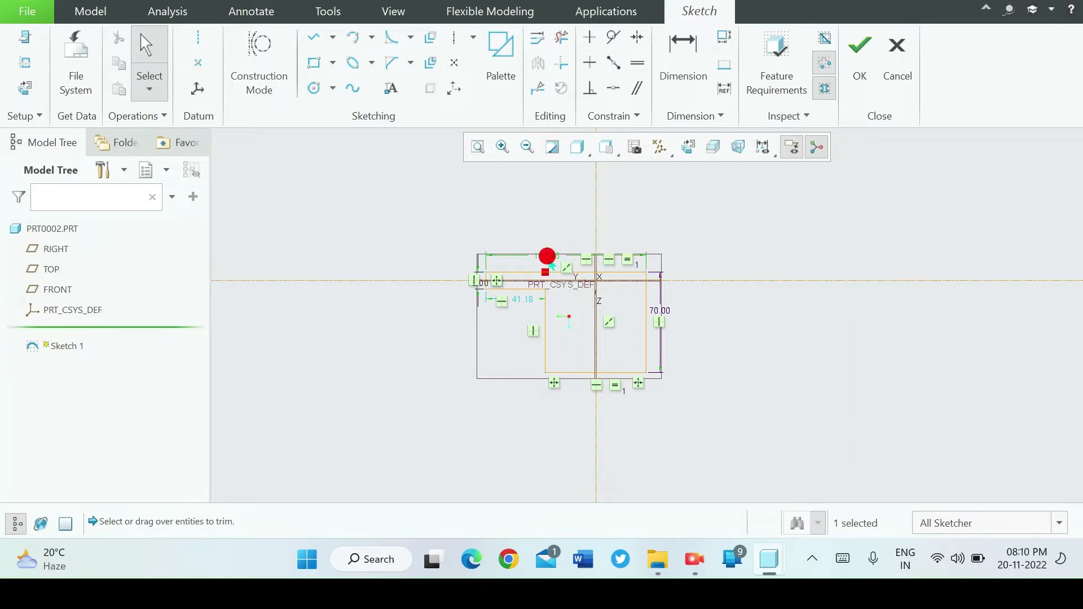
pyautogui.write('4')
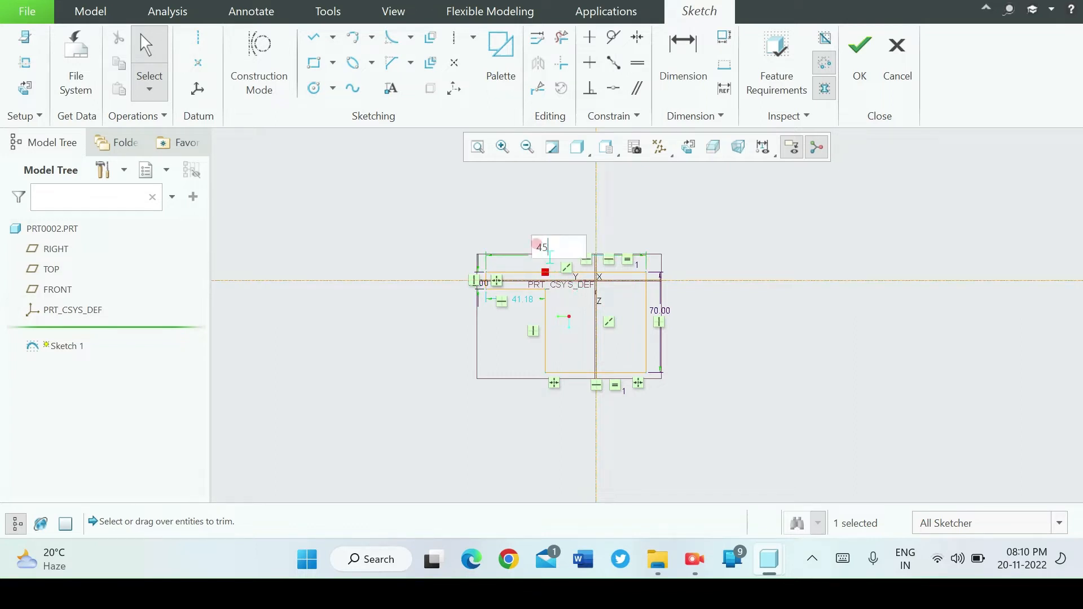
pyautogui.write('5')
pyautogui.press('Return')
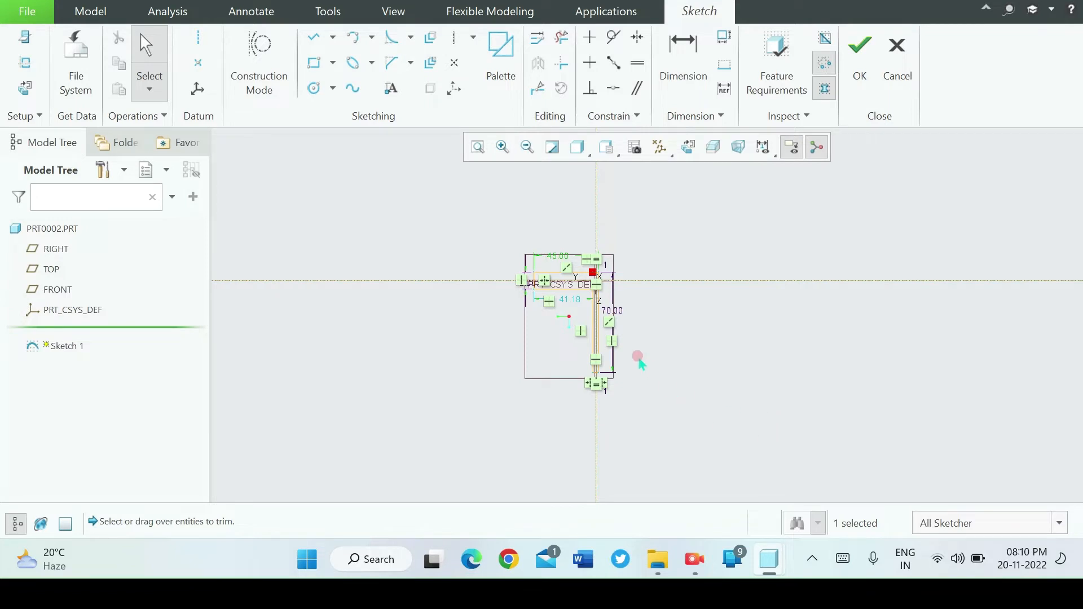
# - Dimension the width of the vertical leg at its lower end as 15 and finish the L-profile sketch
pyautogui.scroll(3, 642, 364)
pyautogui.scroll(1, 636, 361)
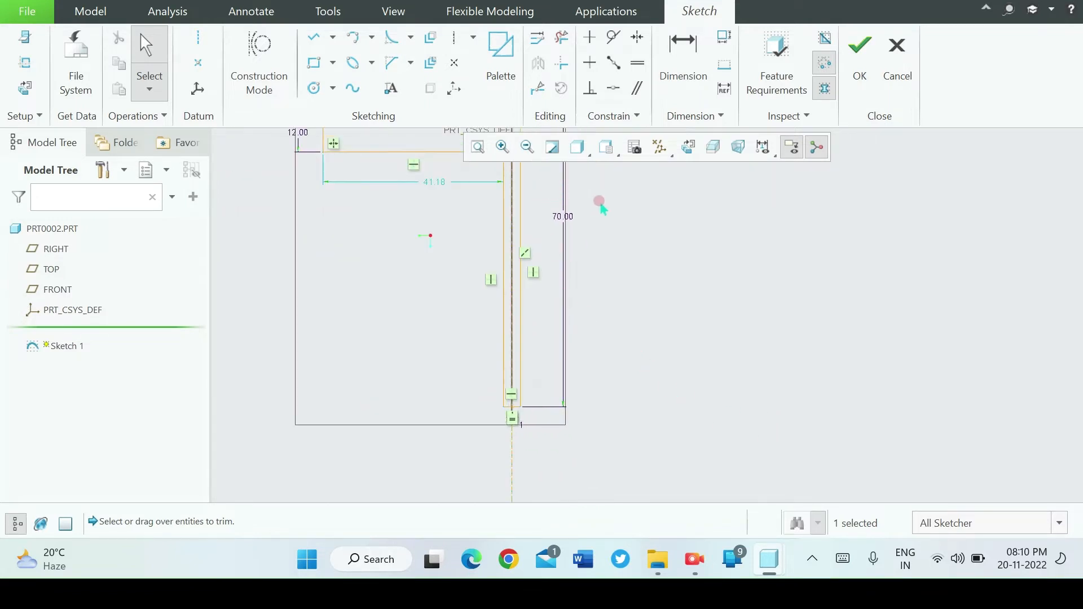
pyautogui.click(479, 146)
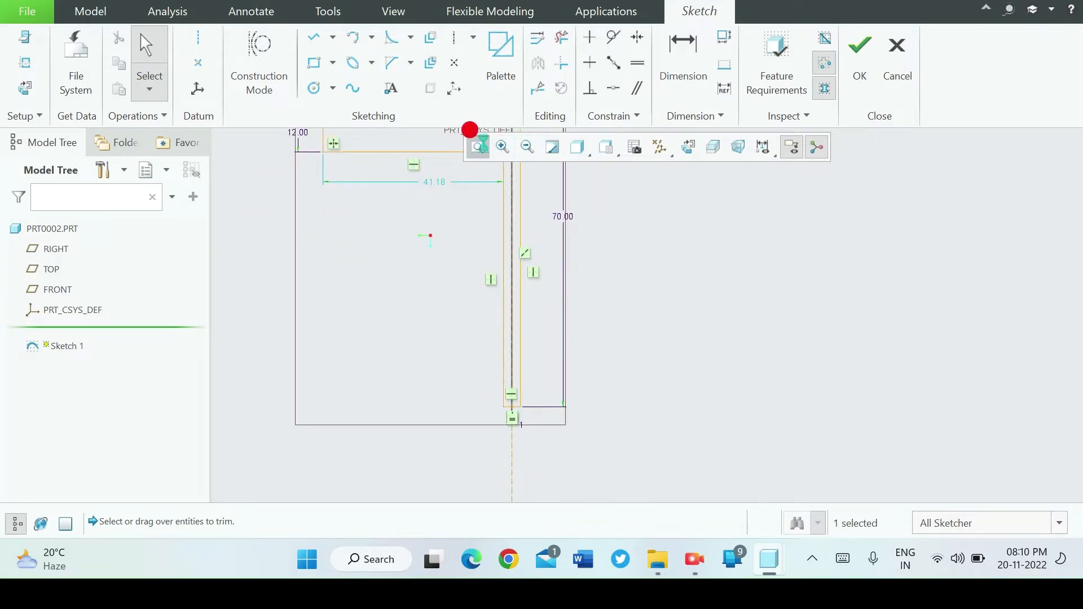
pyautogui.scroll(2, 767, 206)
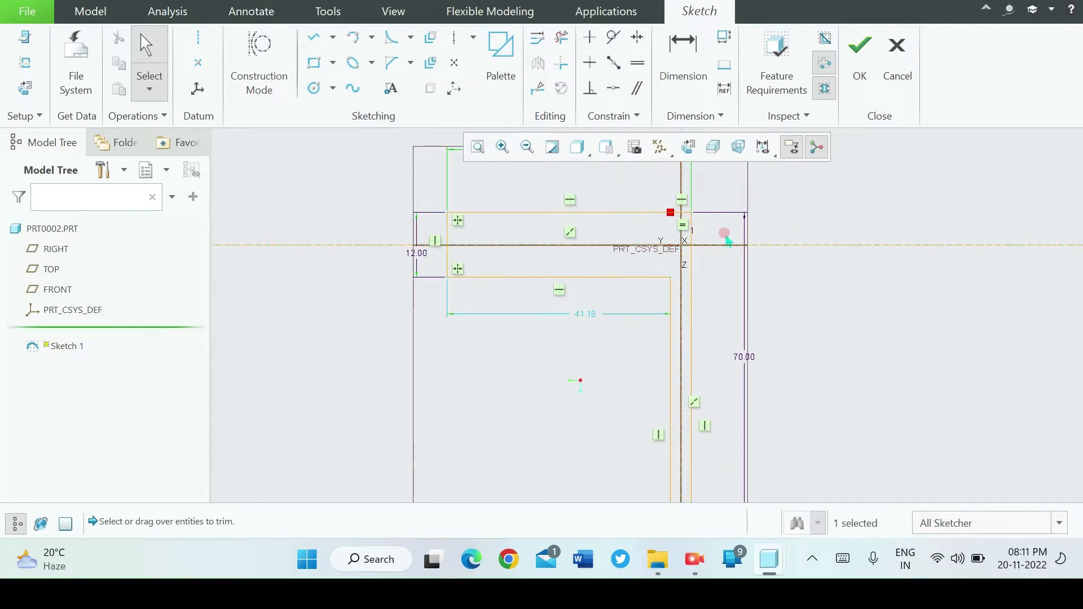
pyautogui.click(486, 160)
pyautogui.scroll(4, 764, 454)
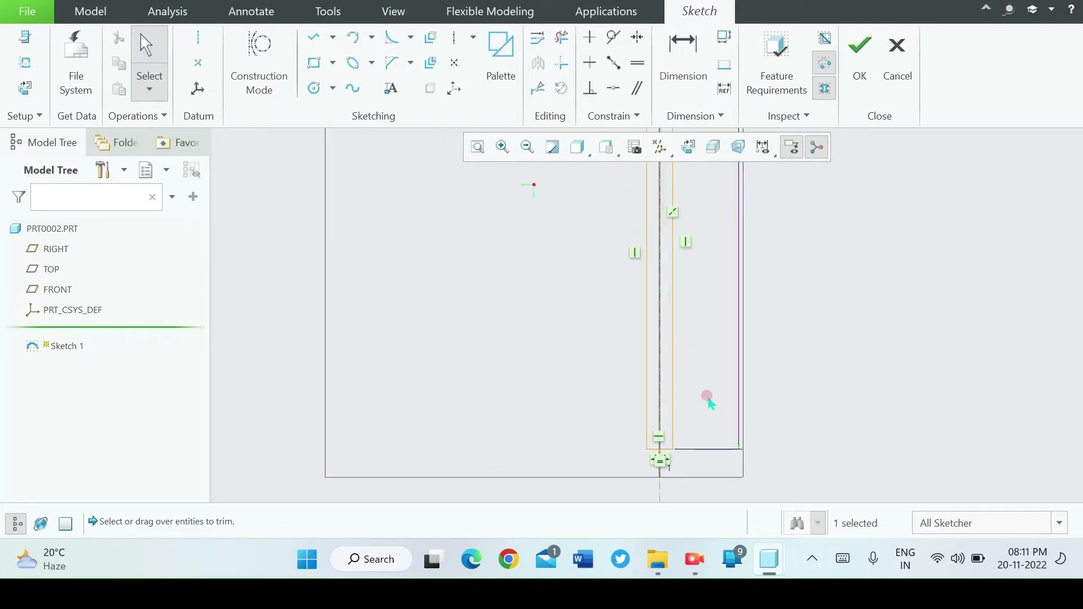
pyautogui.scroll(-3, 709, 400)
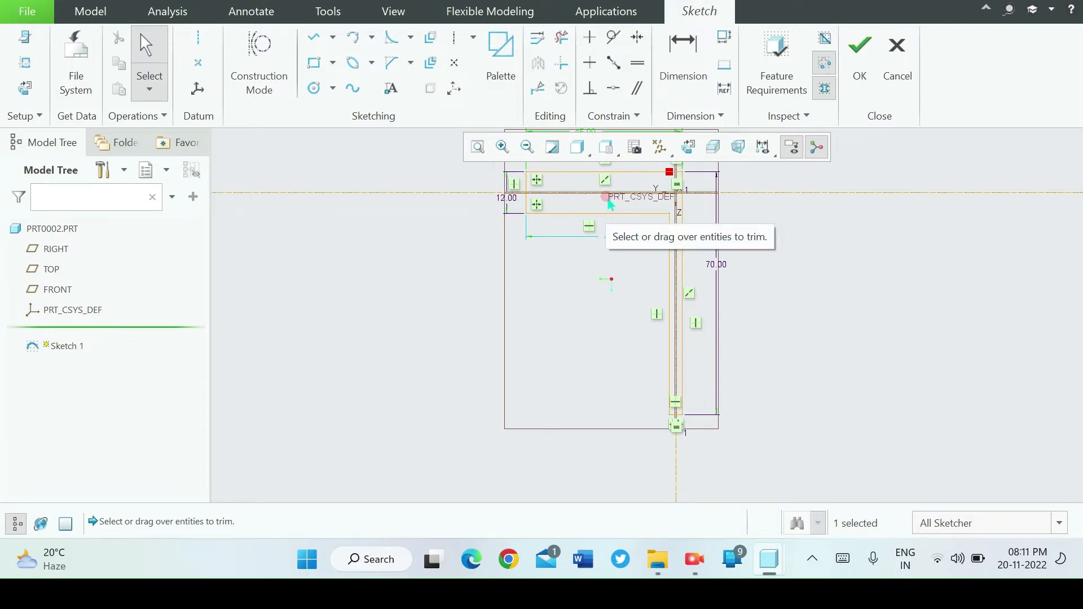
pyautogui.click(683, 57)
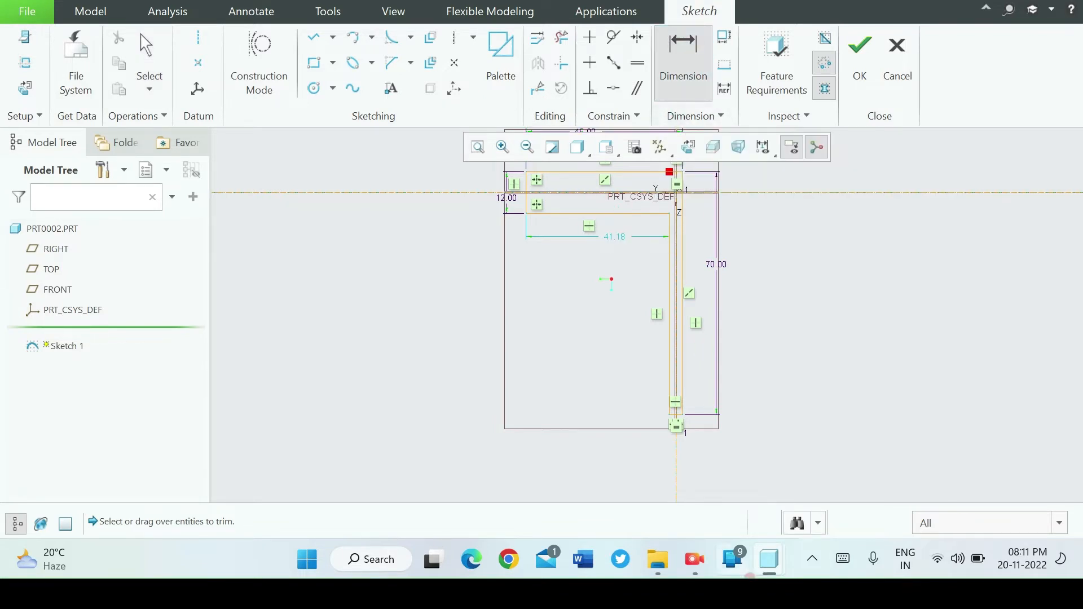
pyautogui.scroll(-5, 677, 466)
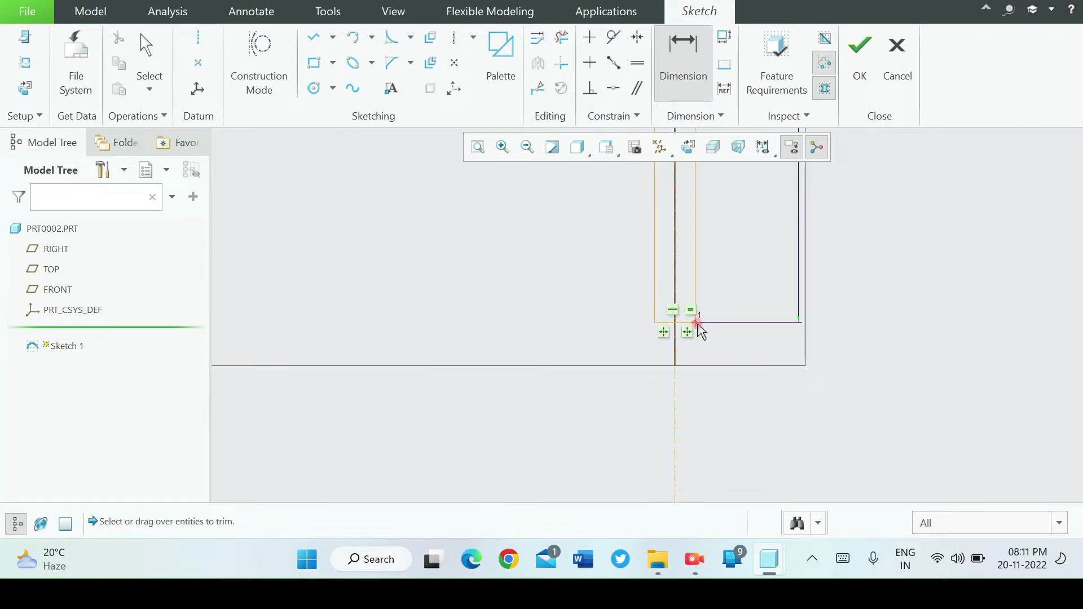
pyautogui.moveTo(698, 326); pyautogui.dragTo(655, 326)
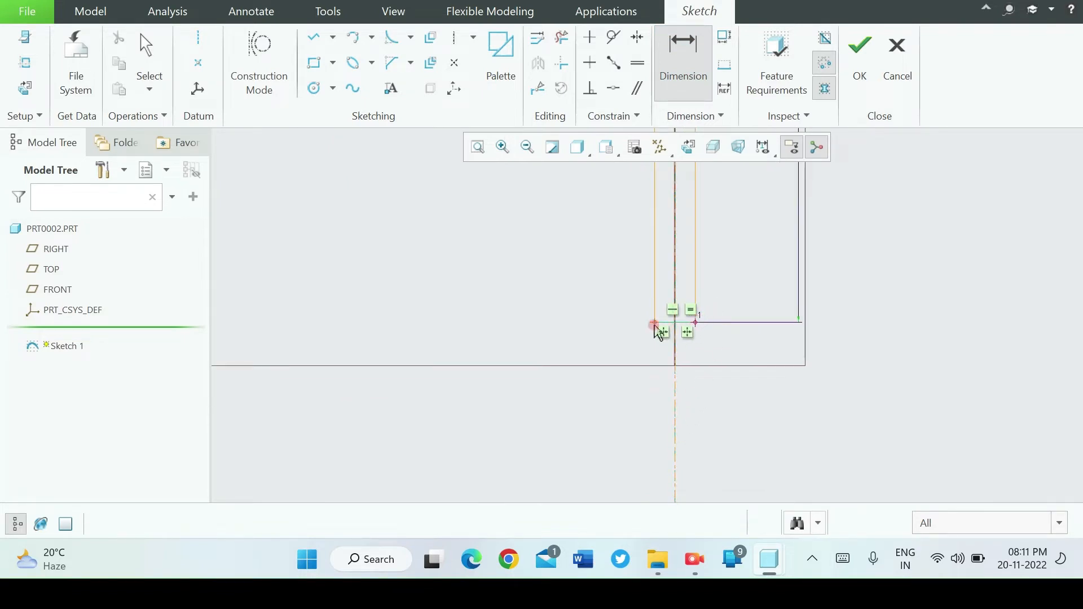
pyautogui.click(655, 325)
pyautogui.middleClick(677, 396)
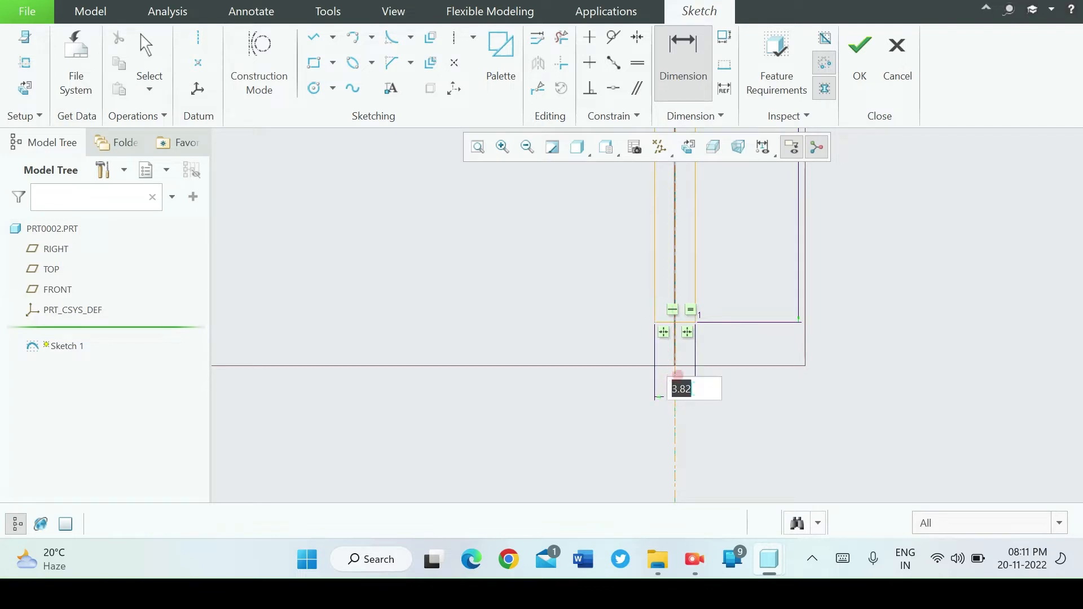
pyautogui.write('1')
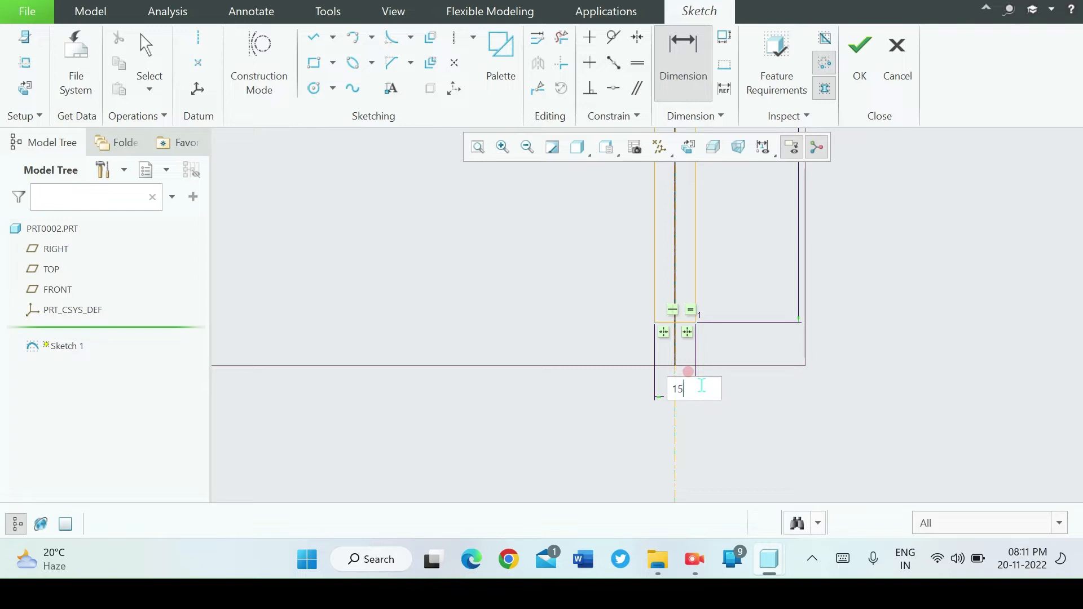
pyautogui.write('5')
pyautogui.press('Return')
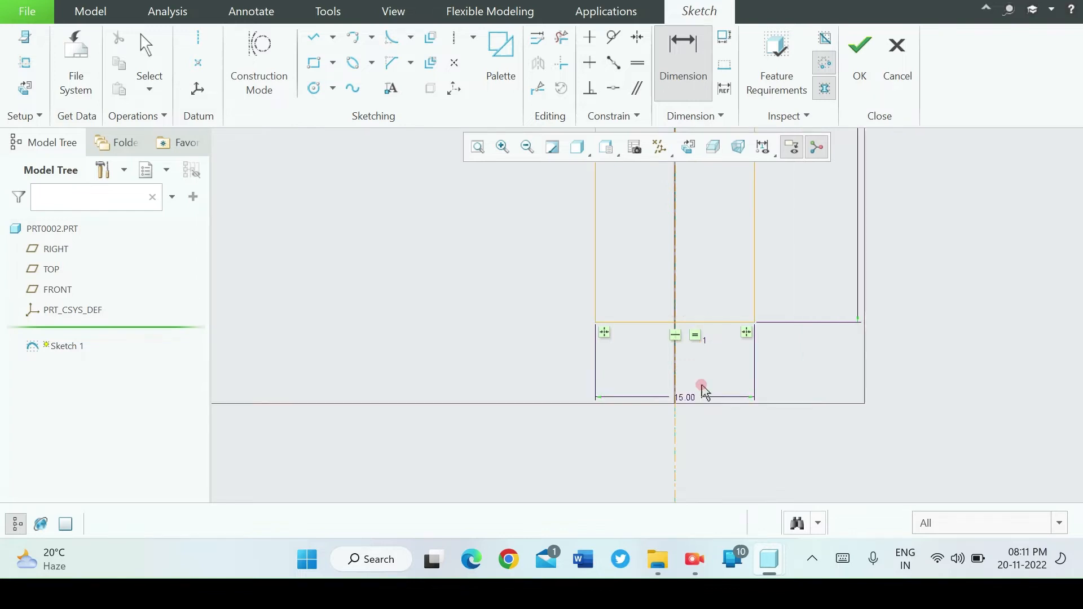
pyautogui.click(478, 155)
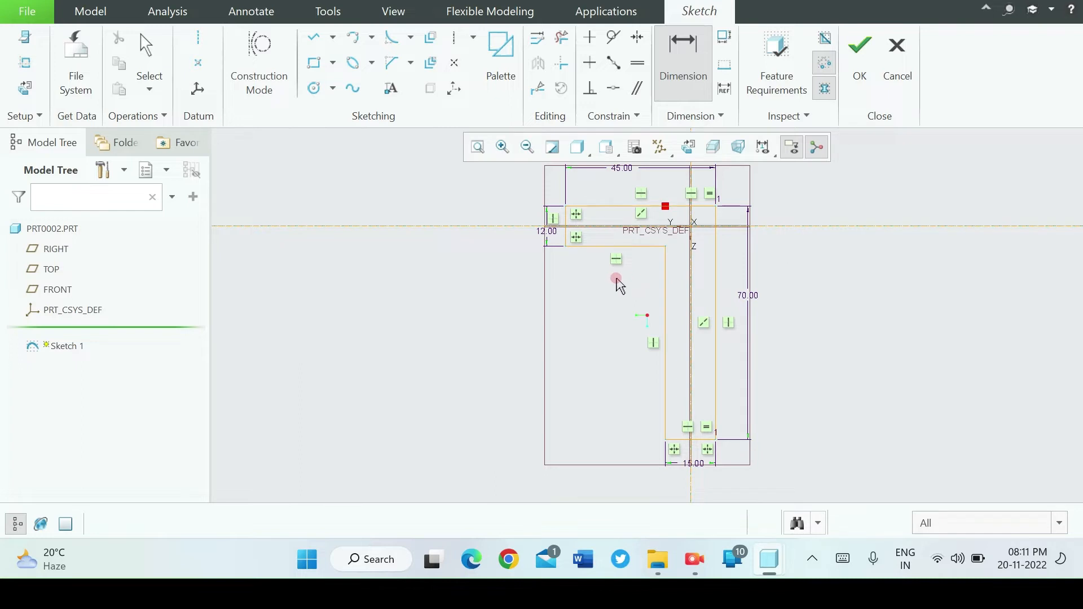
pyautogui.click(860, 56)
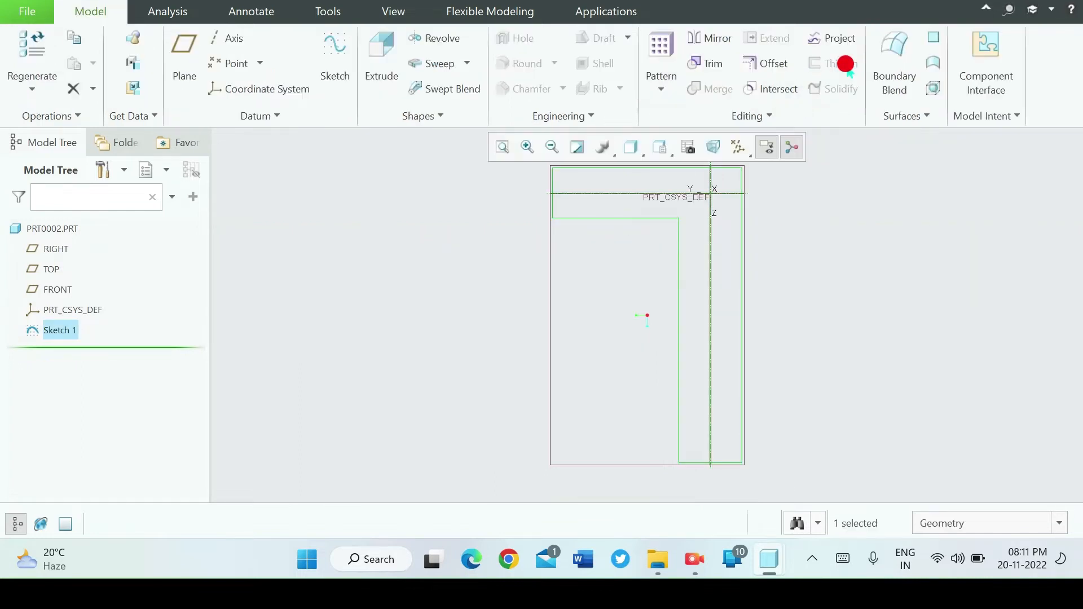
# - Extrude the inverted-L sketch as a surface to a depth of 45
pyautogui.click(397, 75)
pyautogui.moveTo(445, 290)
pyautogui.mouseDown(button='middle')
pyautogui.moveTo(495, 290)
pyautogui.moveTo(494, 277)
pyautogui.mouseUp(button='middle')
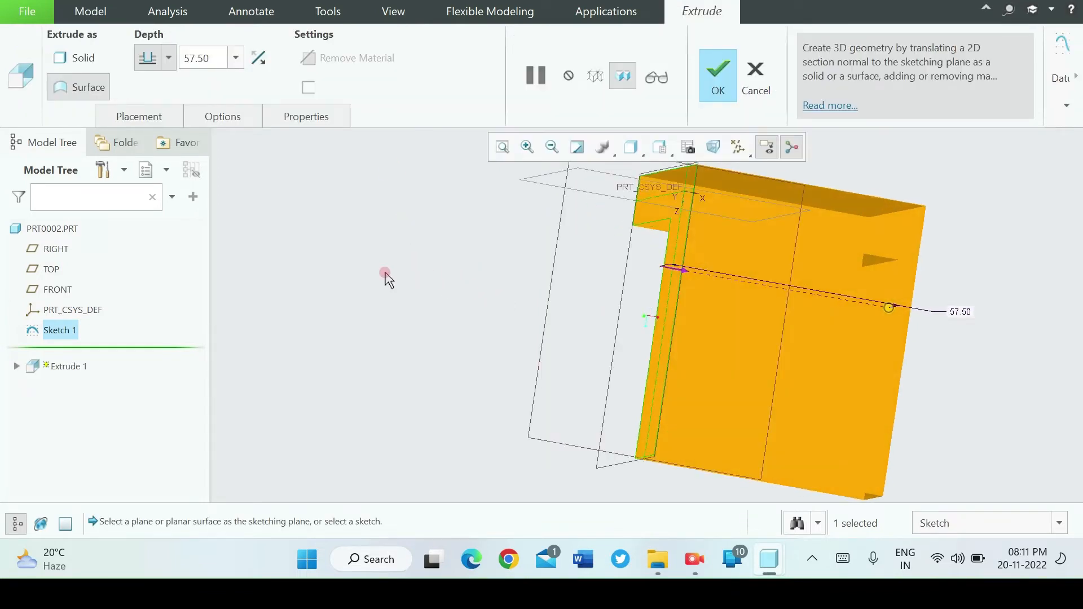
pyautogui.doubleClick(215, 62)
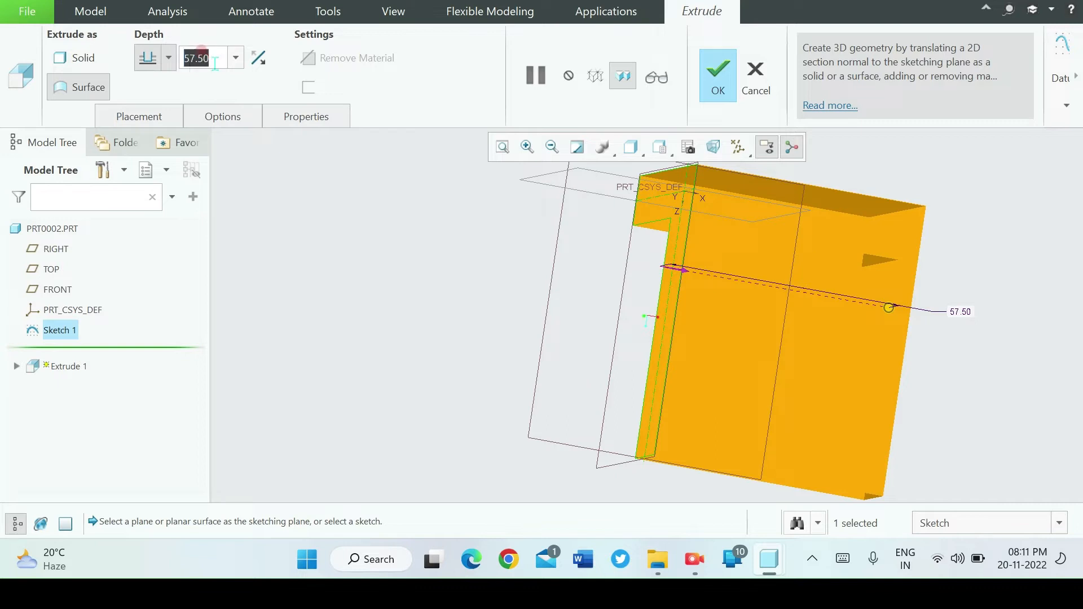
pyautogui.write('45')
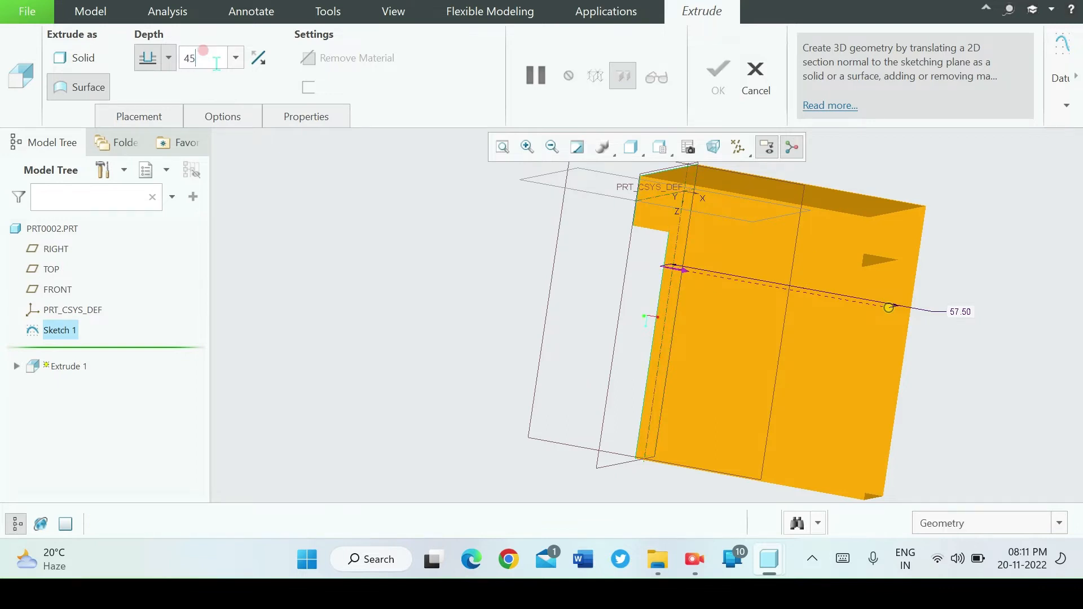
pyautogui.press('Return')
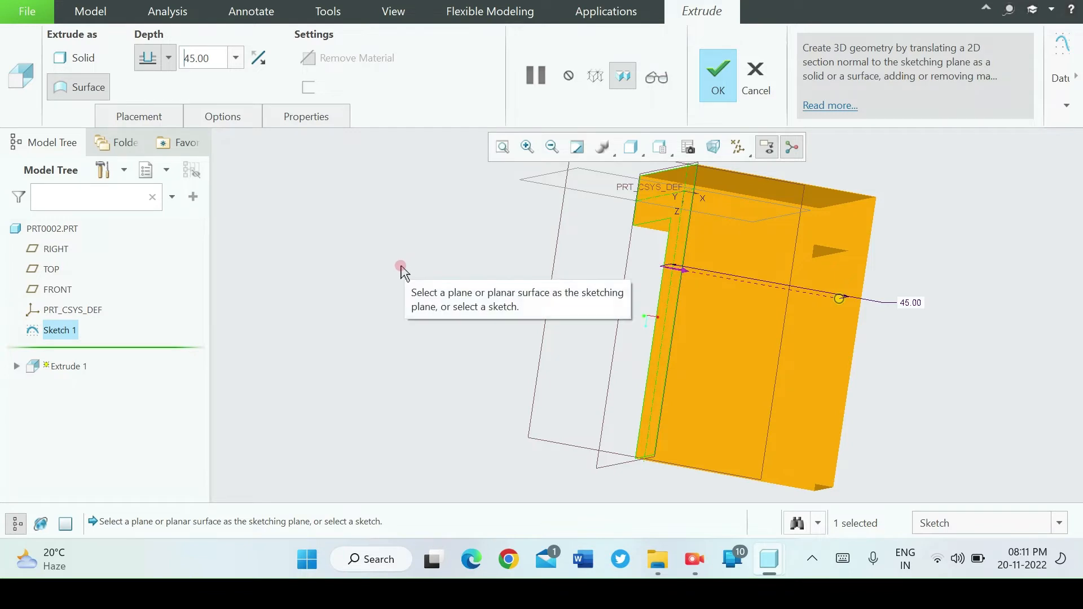
pyautogui.moveTo(402, 267); pyautogui.dragTo(454, 284, button='middle')
pyautogui.moveTo(474, 289); pyautogui.dragTo(375, 215, button='middle')
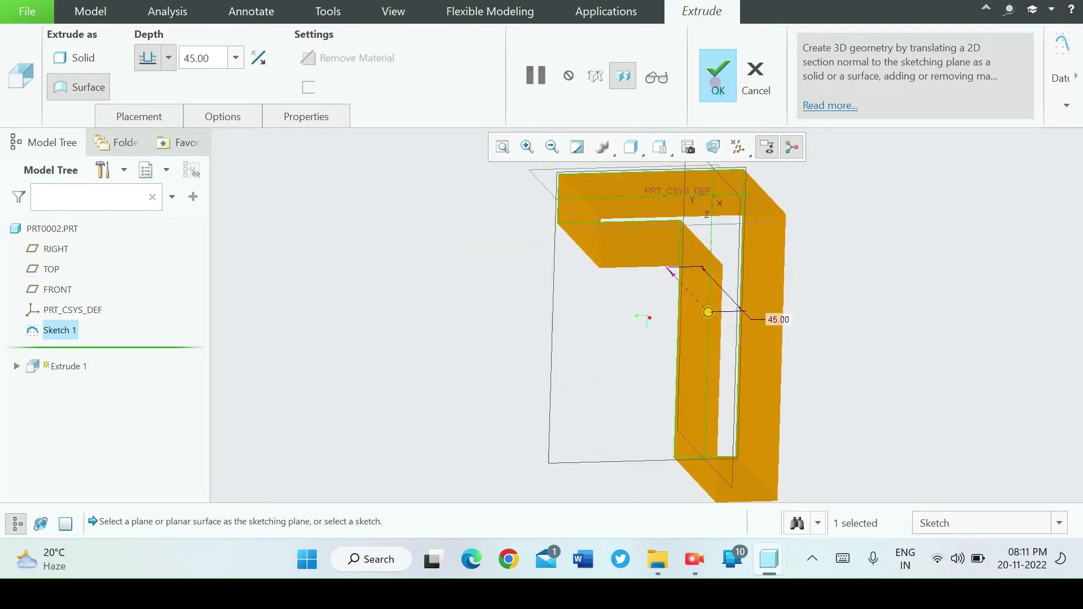
pyautogui.click(717, 76)
pyautogui.moveTo(365, 295); pyautogui.dragTo(437, 286, button='middle')
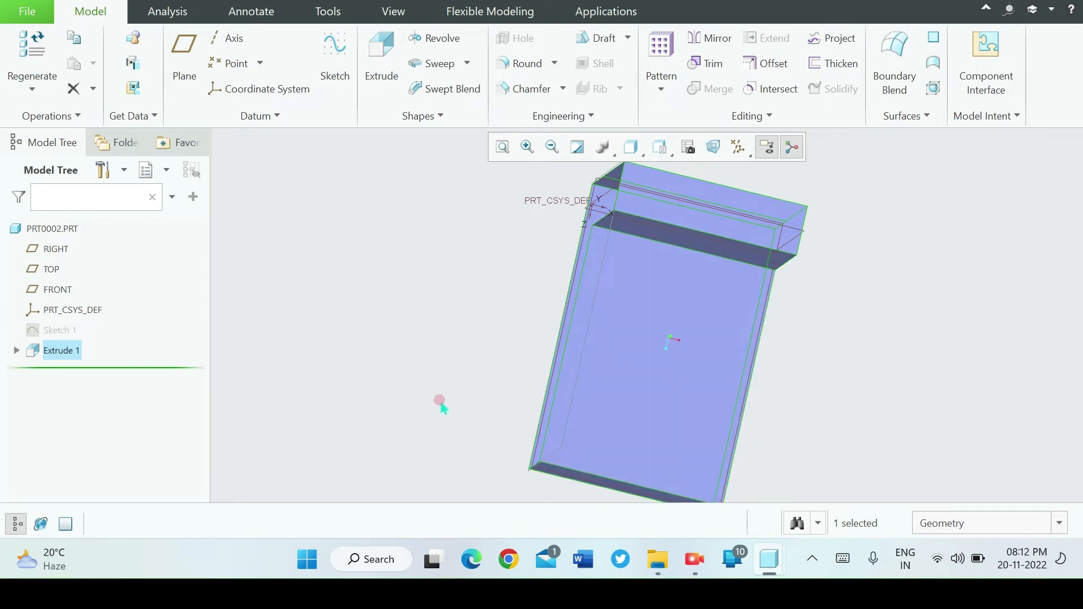
pyautogui.click(502, 146)
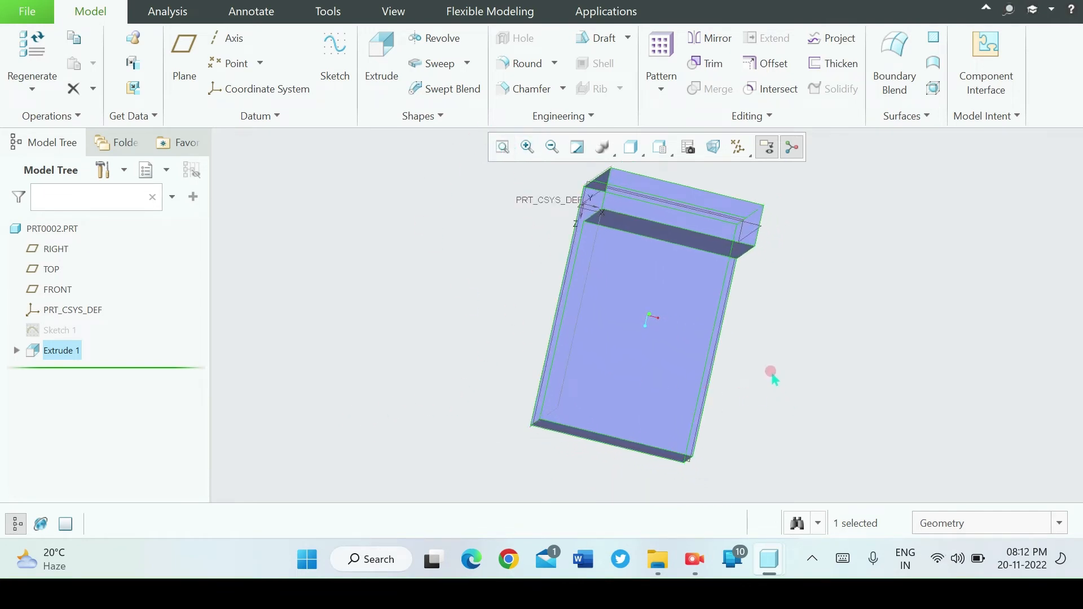
pyautogui.moveTo(771, 375)
pyautogui.mouseDown(button='middle')
pyautogui.moveTo(747, 358)
pyautogui.moveTo(730, 377)
pyautogui.mouseUp(button='middle')
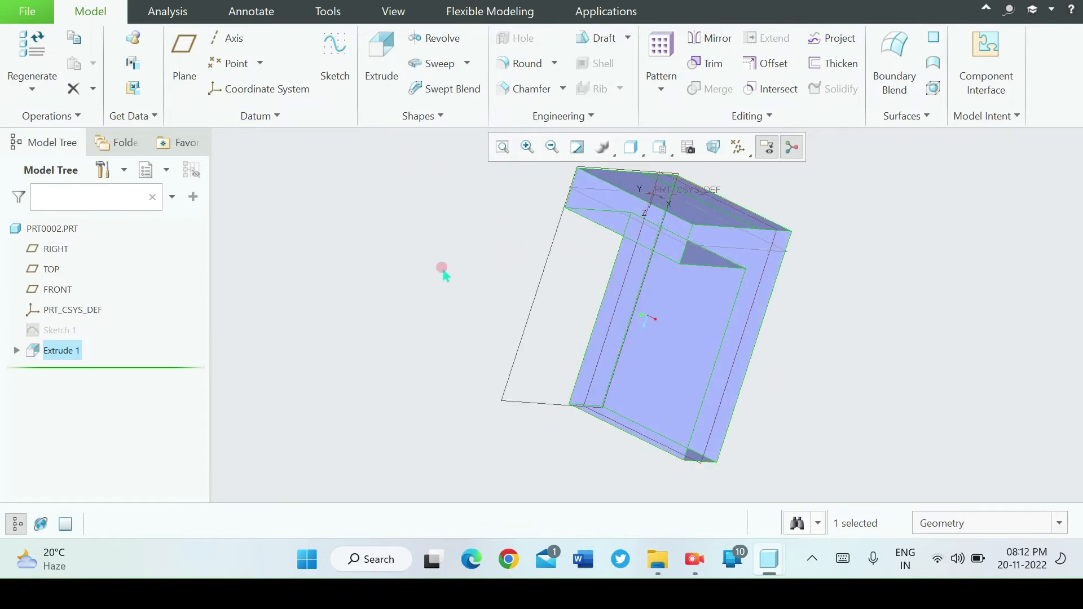
pyautogui.moveTo(444, 272)
pyautogui.mouseDown(button='middle')
pyautogui.moveTo(451, 276)
pyautogui.moveTo(428, 235)
pyautogui.mouseUp(button='middle')
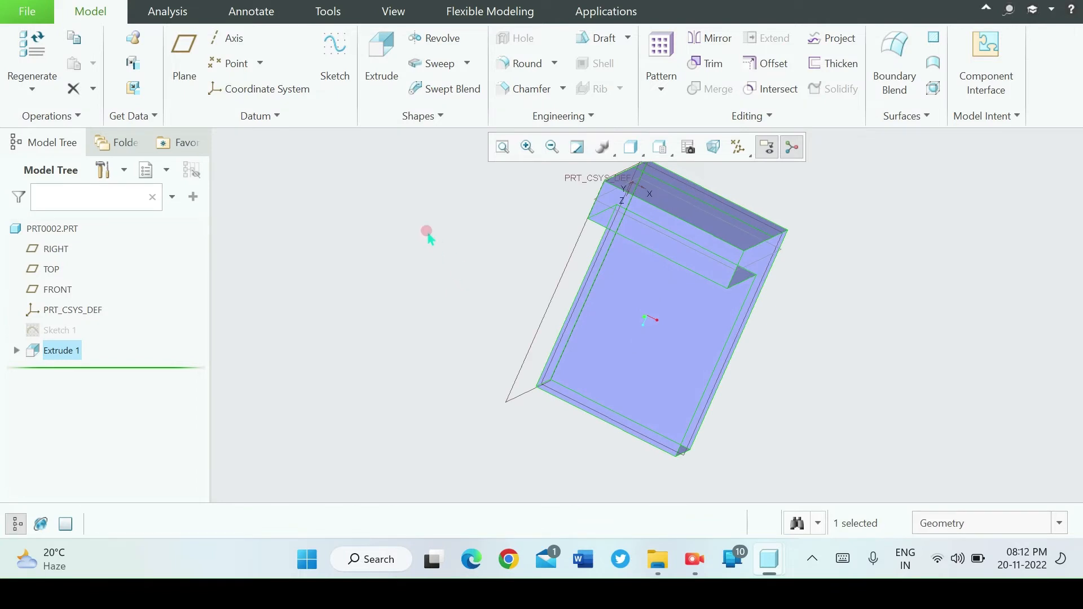
pyautogui.click(326, 65)
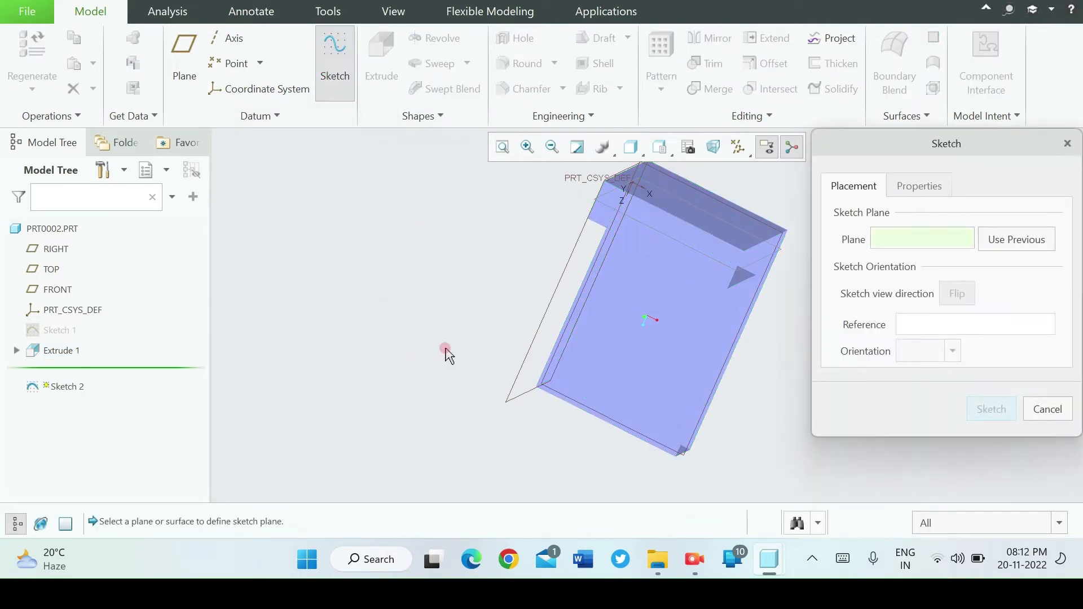
pyautogui.moveTo(446, 353); pyautogui.dragTo(484, 356, button='middle')
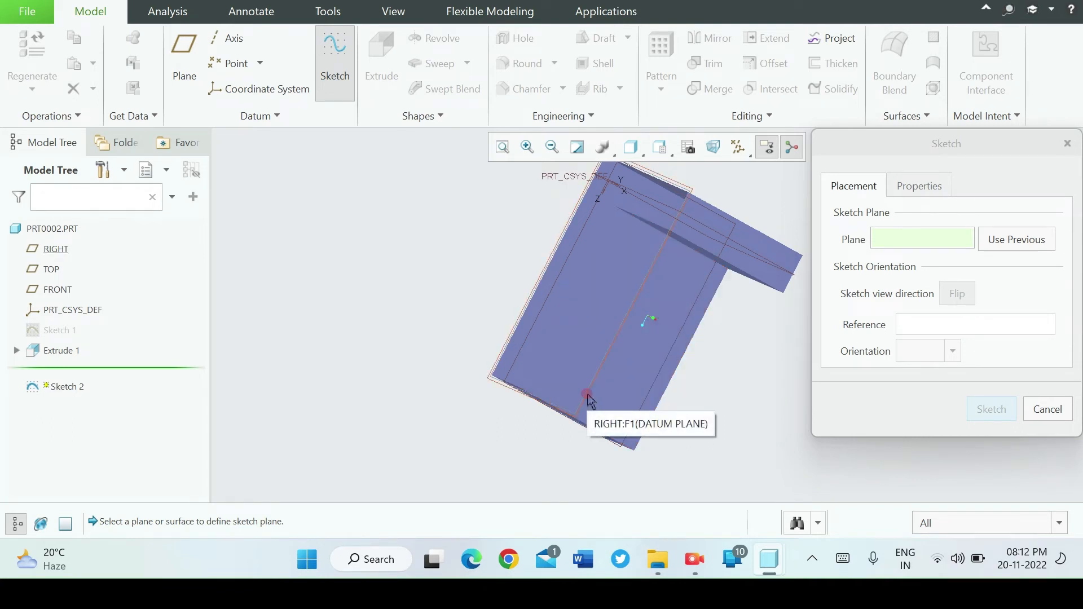
pyautogui.moveTo(769, 425); pyautogui.dragTo(691, 387, button='middle')
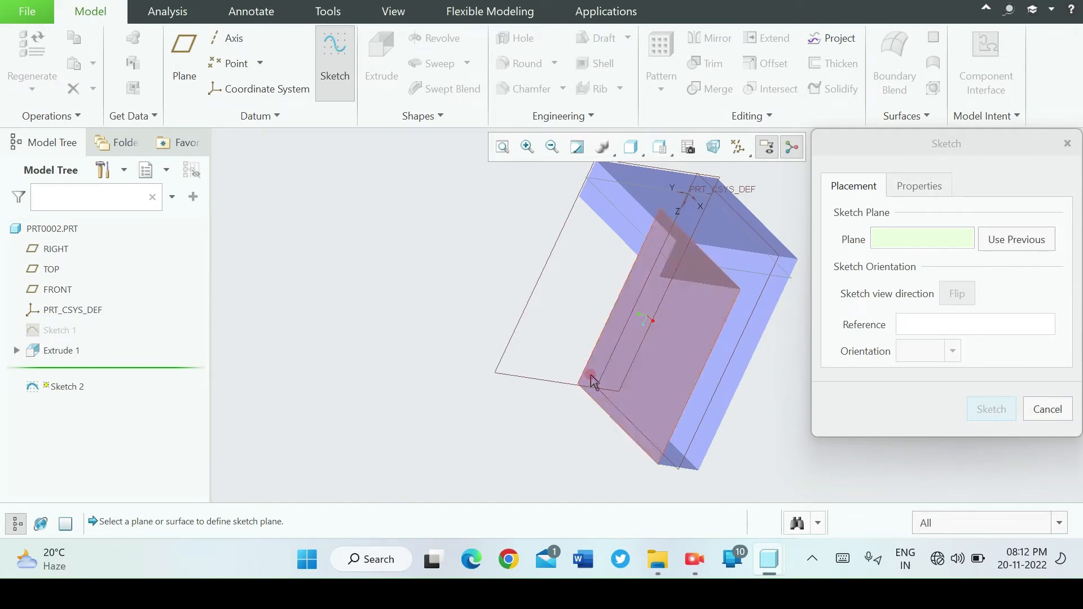
pyautogui.click(1068, 144)
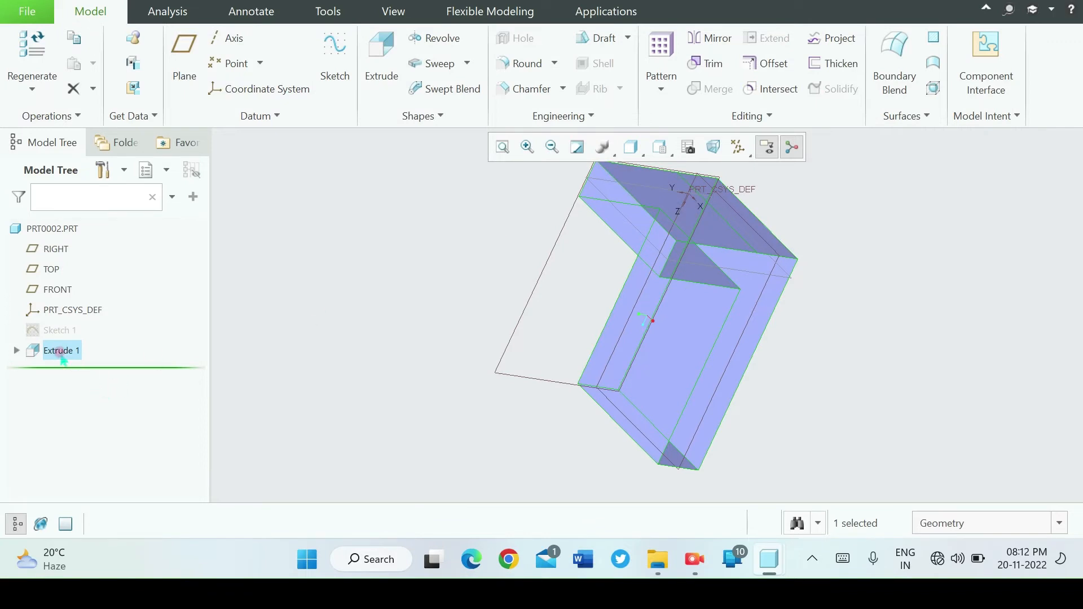
# - Reopen Sketch 1 to examine the L-profile's dimensions in the 2D orientation, and quit the sketch without saving modifications
pyautogui.rightClick(50, 332)
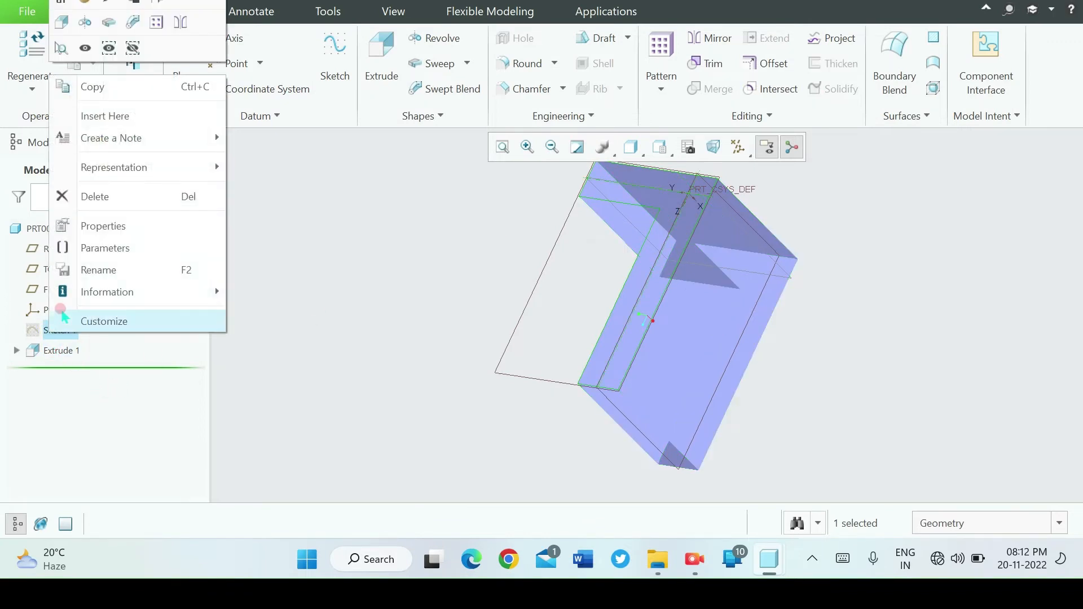
pyautogui.click(88, 6)
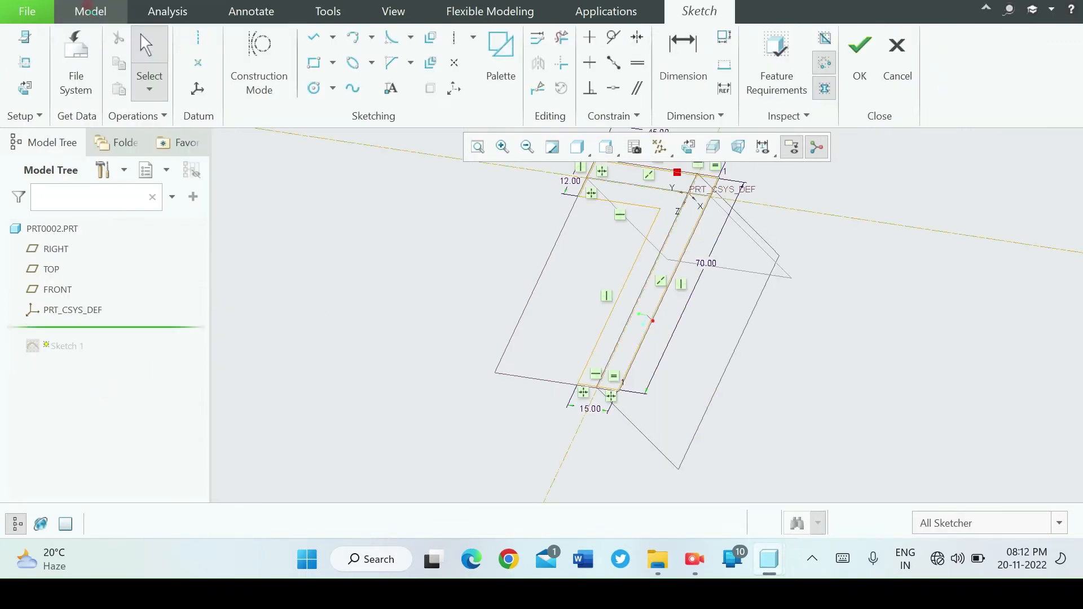
pyautogui.click(684, 144)
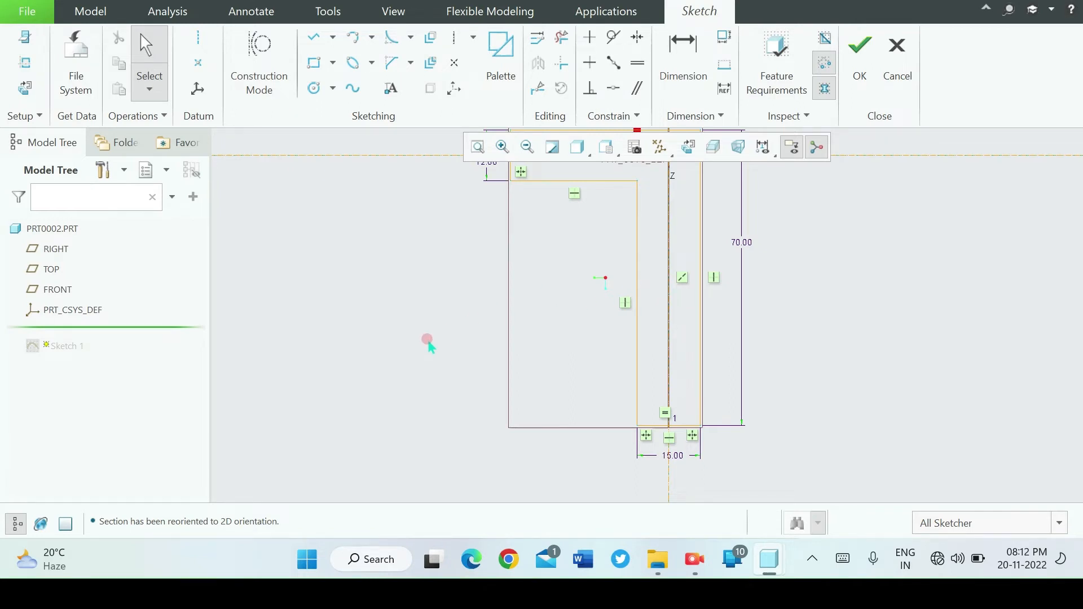
pyautogui.moveTo(431, 347)
pyautogui.mouseDown(button='middle')
pyautogui.moveTo(486, 350)
pyautogui.moveTo(440, 365)
pyautogui.mouseUp(button='middle')
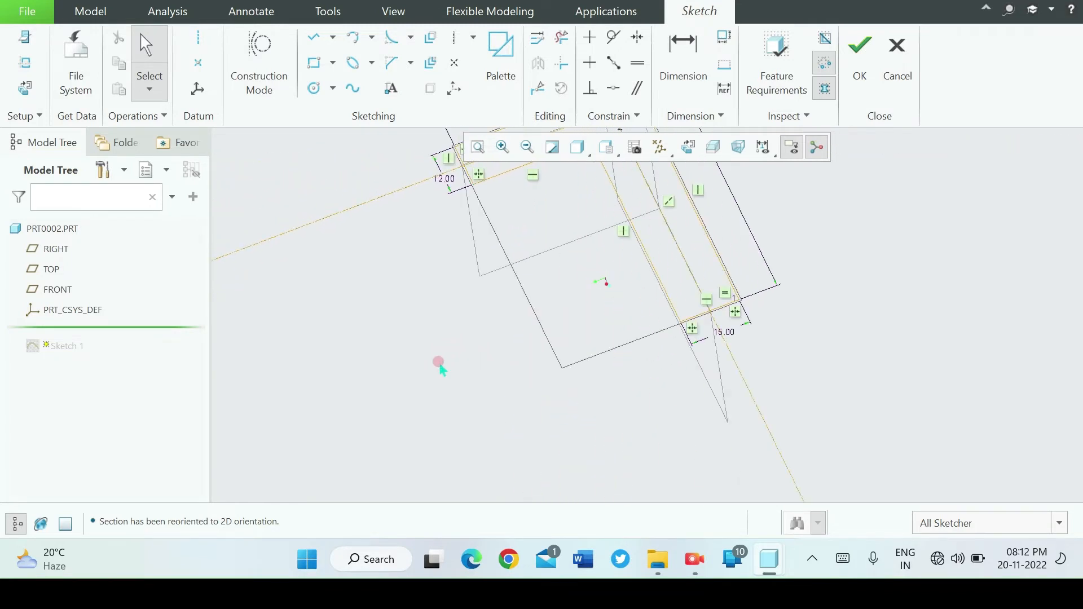
pyautogui.click(691, 144)
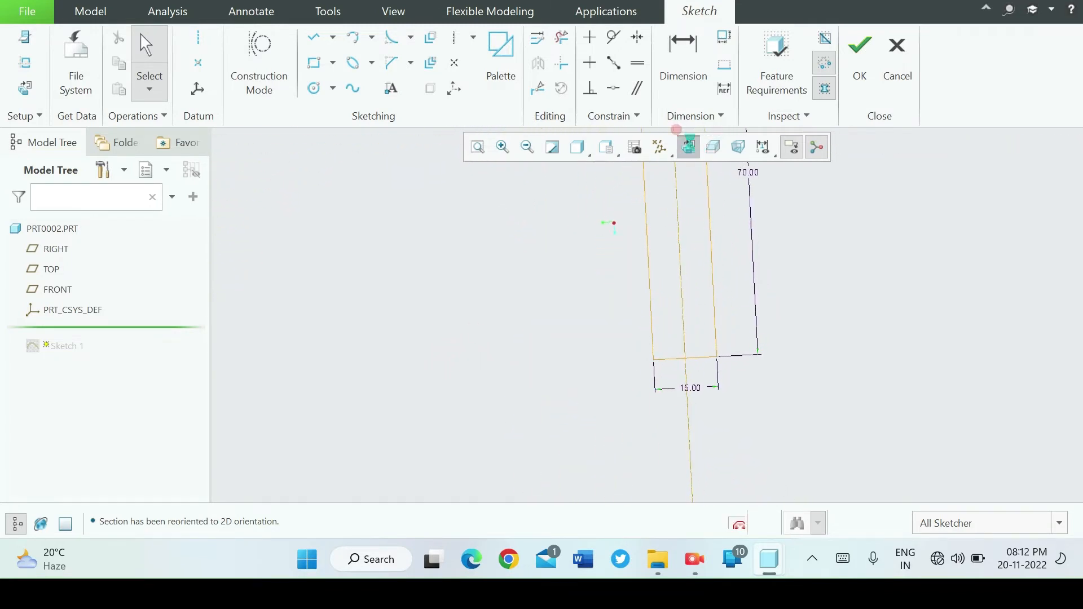
pyautogui.scroll(-2, 889, 338)
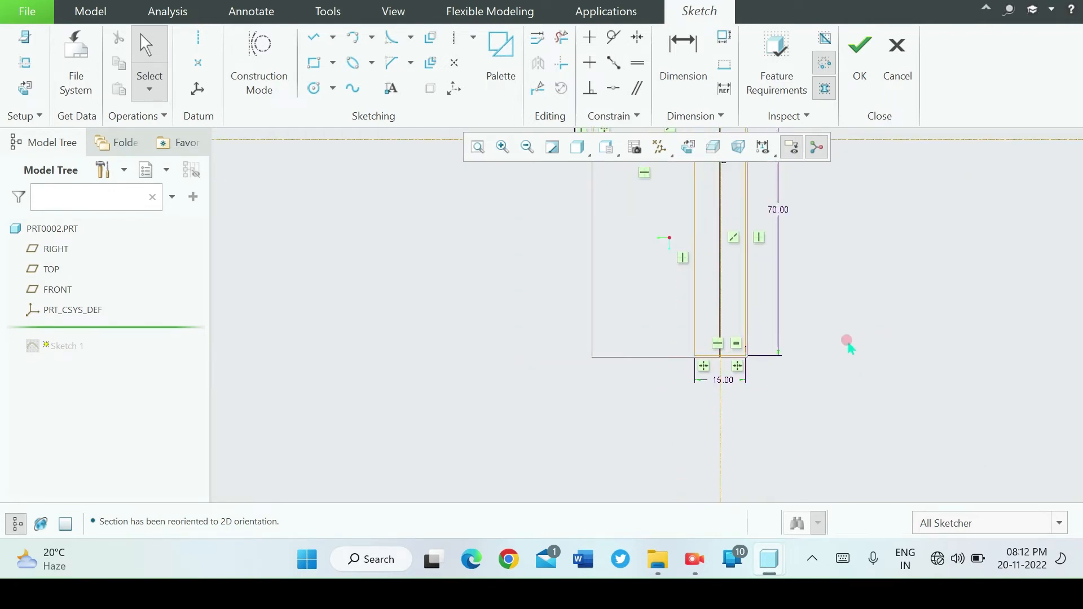
pyautogui.click(477, 146)
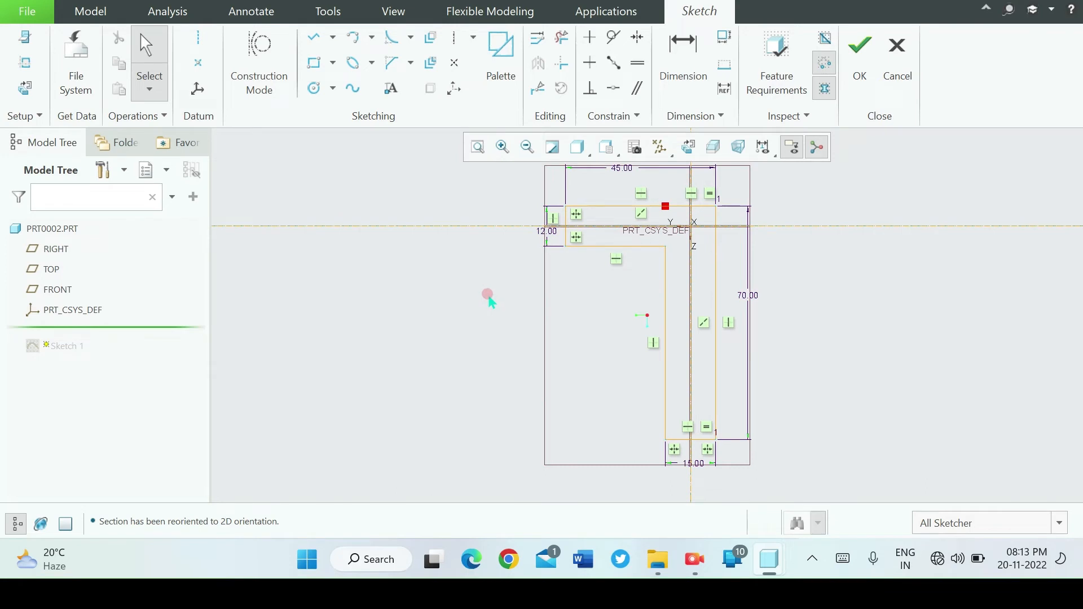
pyautogui.click(894, 67)
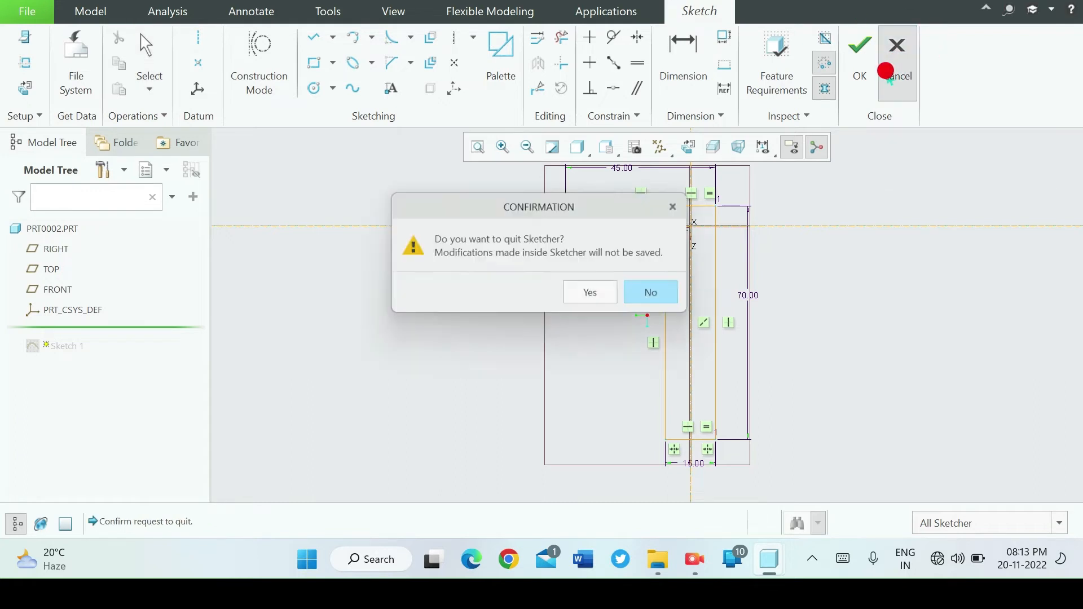
pyautogui.click(590, 297)
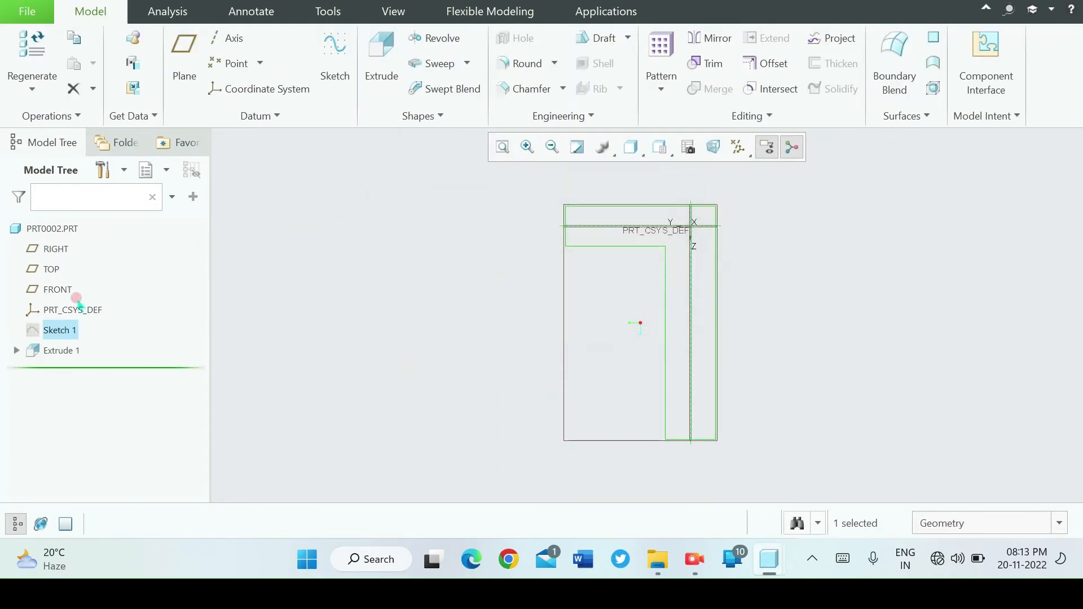
# - Delete Sketch 1 of the L-profile together with its dependent extrusion
pyautogui.rightClick(50, 332)
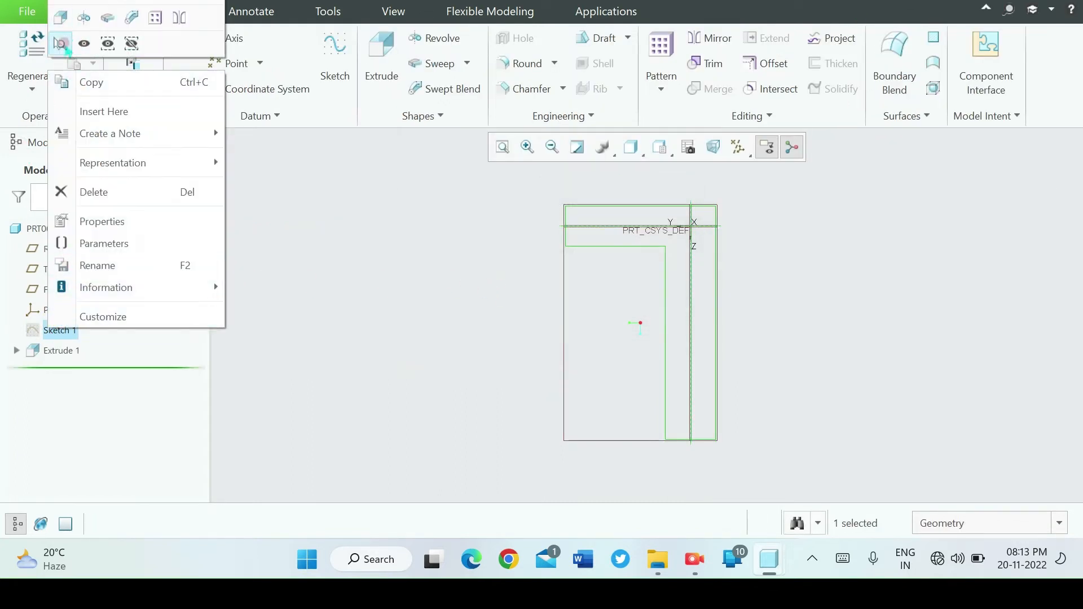
pyautogui.click(103, 204)
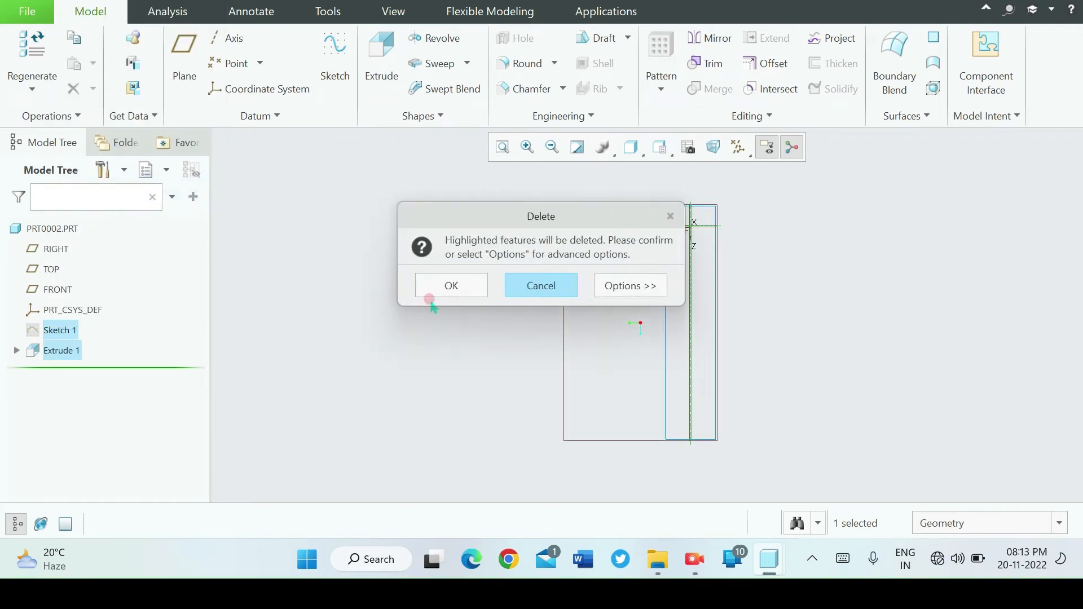
pyautogui.click(451, 286)
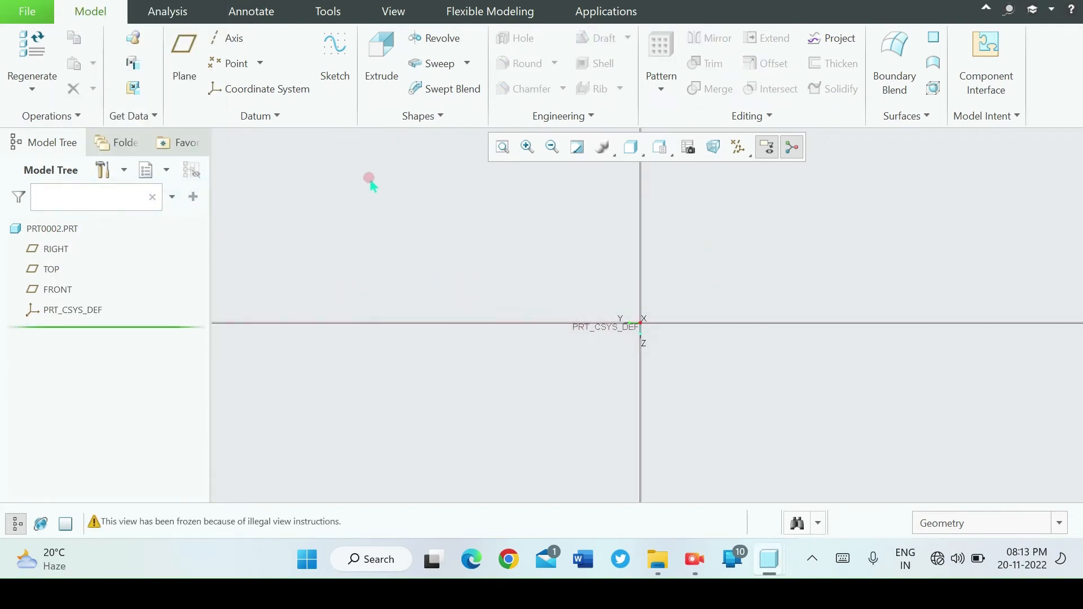
# - Start a sketch on the RIGHT plane and draw a center rectangle about 191 wide and 293 high at the origin
pyautogui.click(57, 252)
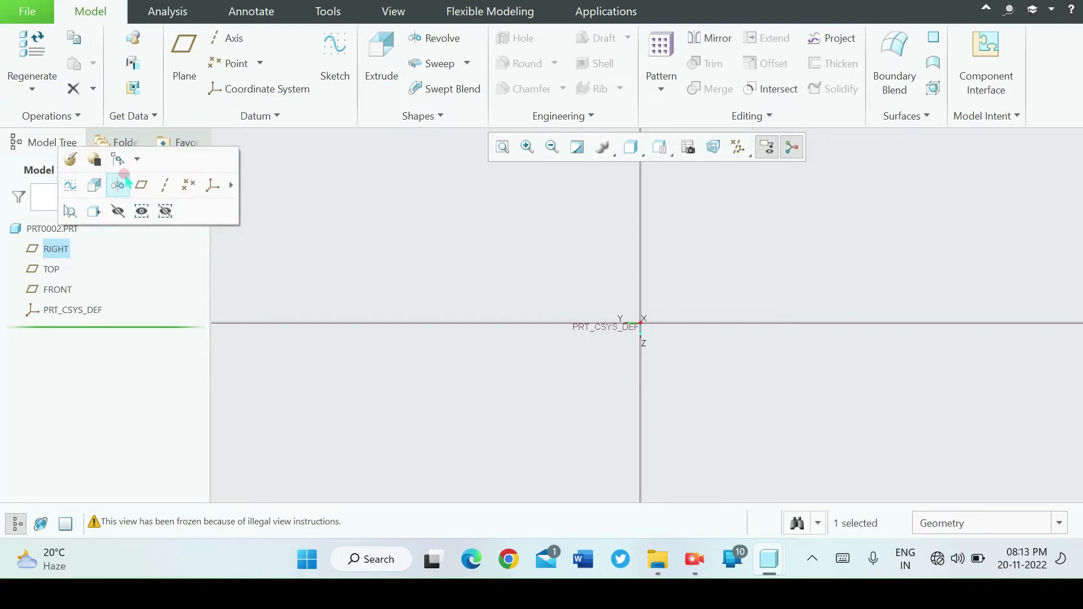
pyautogui.click(73, 185)
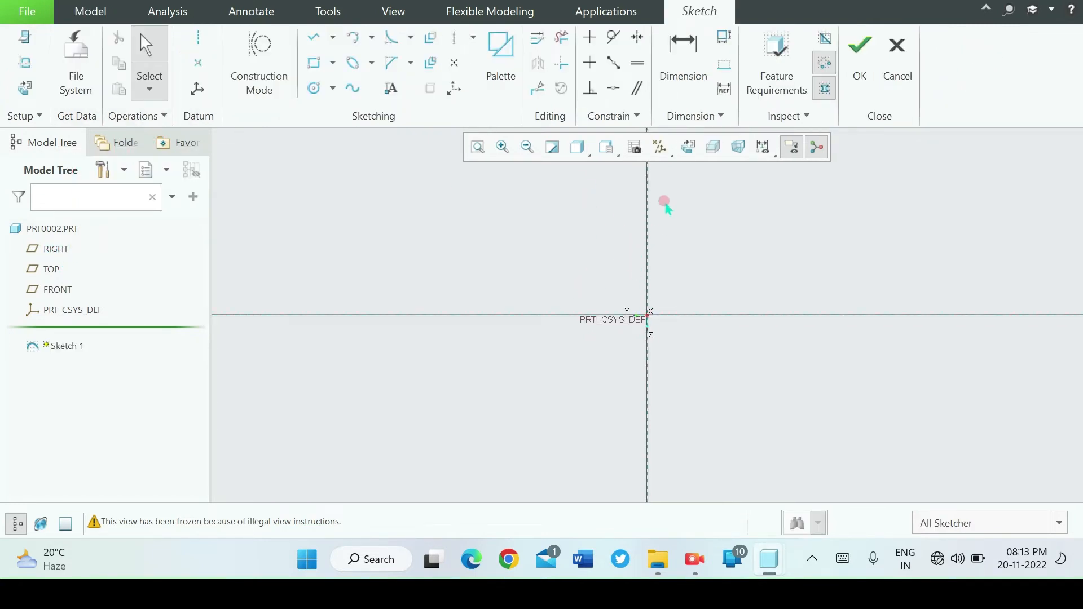
pyautogui.click(688, 146)
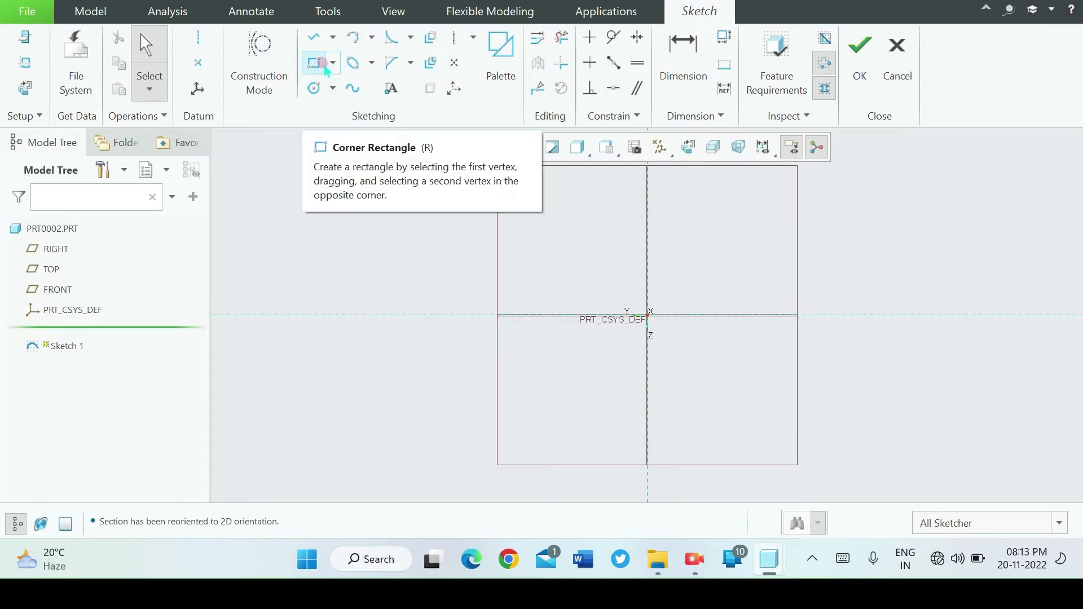
pyautogui.click(333, 63)
pyautogui.click(283, 133)
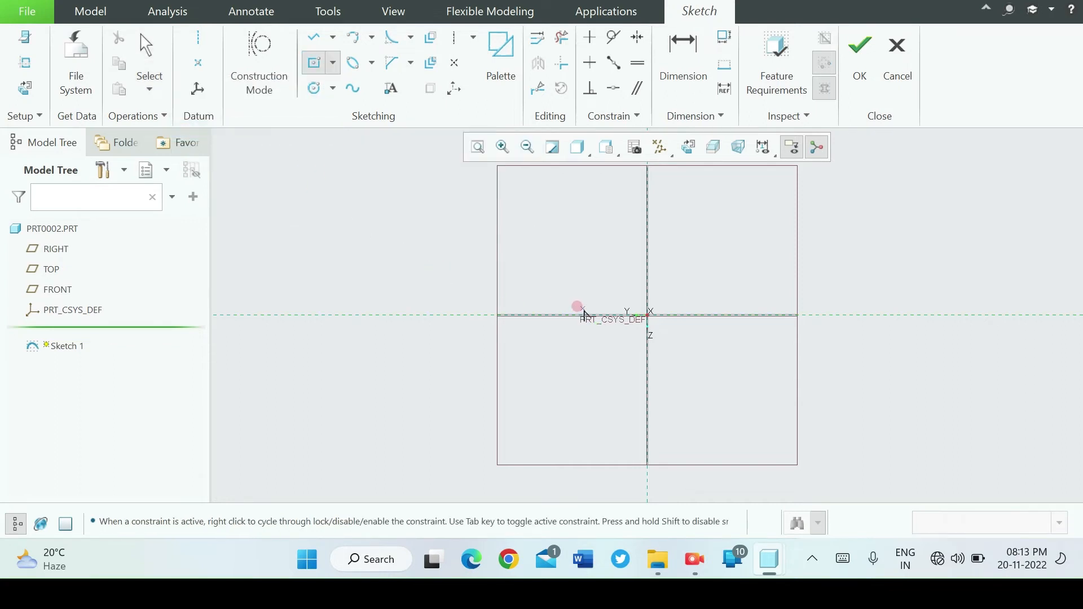
pyautogui.moveTo(647, 315); pyautogui.dragTo(697, 372)
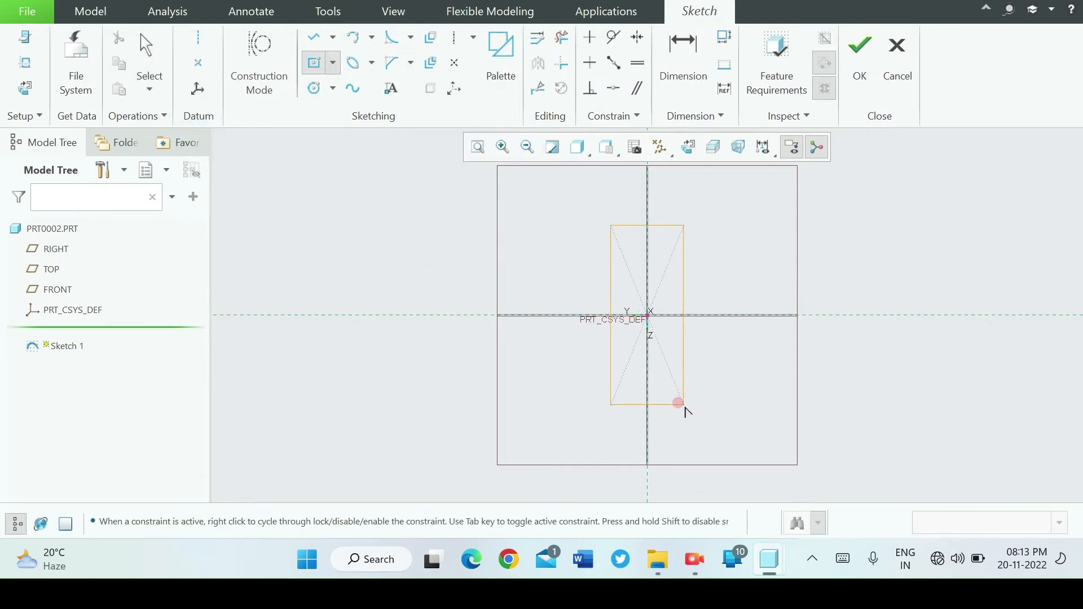
pyautogui.click(702, 401)
pyautogui.middleClick(731, 368)
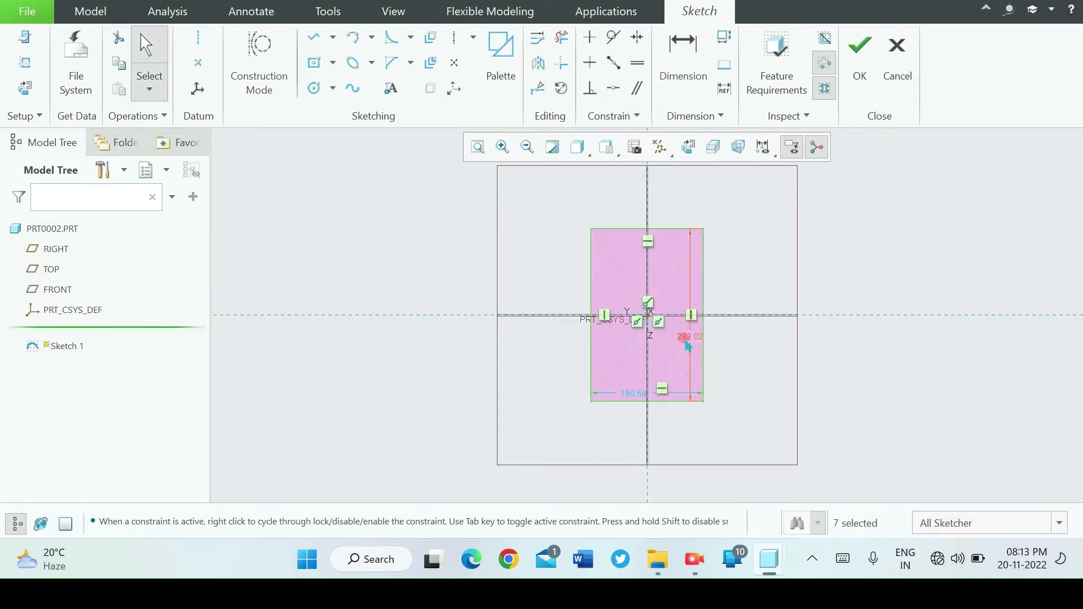
# - Set the rectangle's height to 70 and its width to 45, and finish the sketch
pyautogui.moveTo(687, 344); pyautogui.dragTo(732, 337)
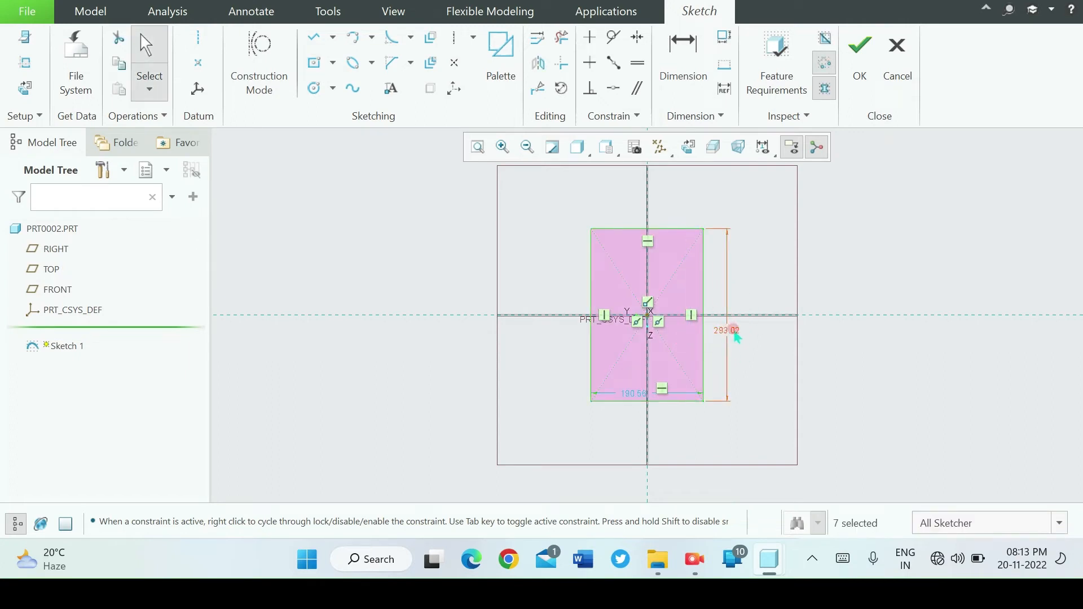
pyautogui.doubleClick(733, 332)
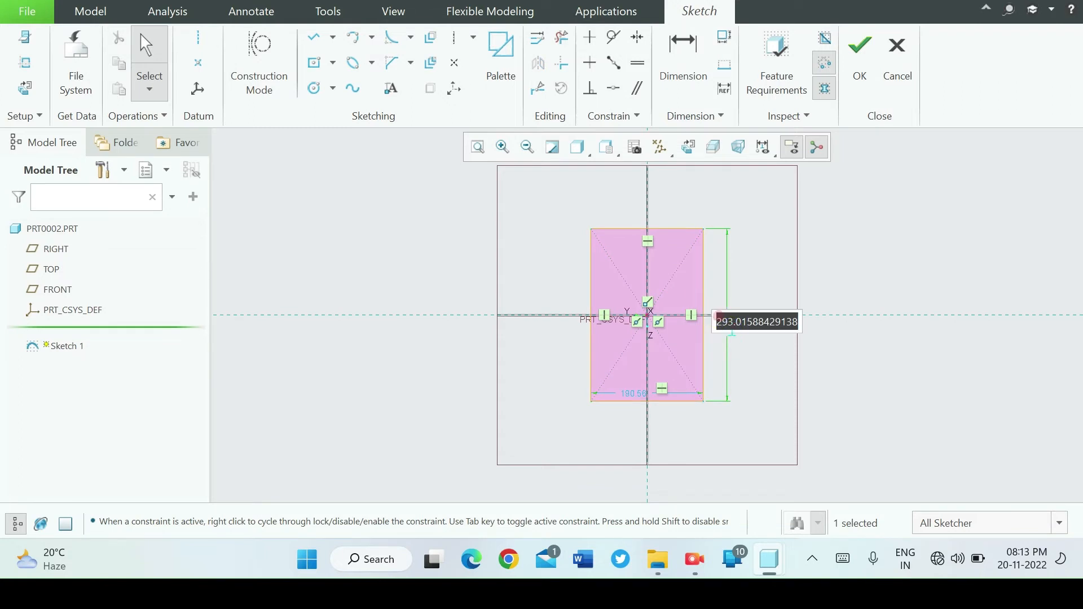
pyautogui.write('70')
pyautogui.press('Return')
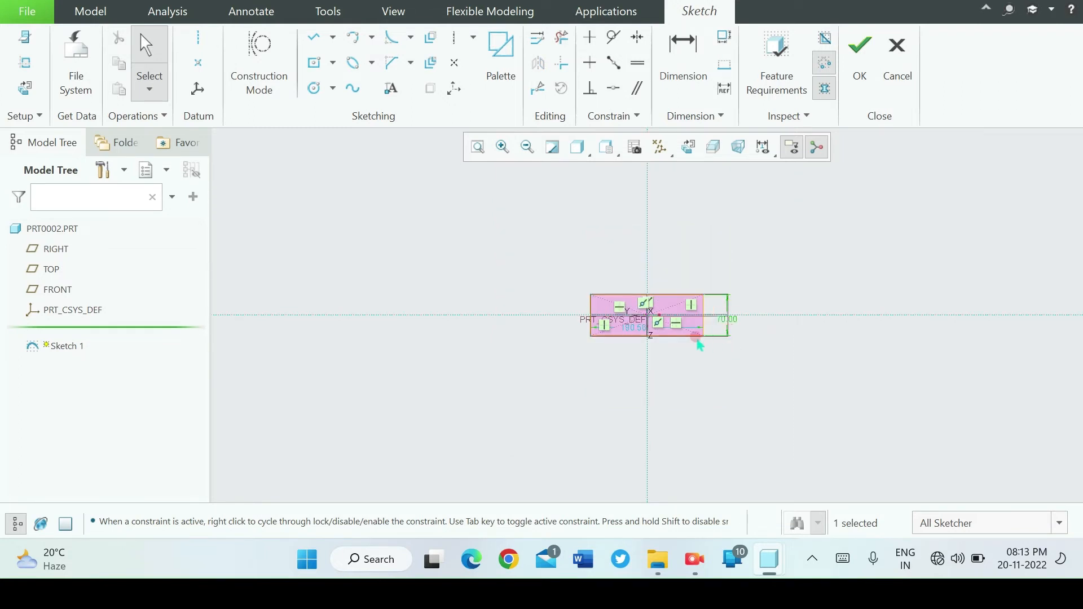
pyautogui.doubleClick(644, 333)
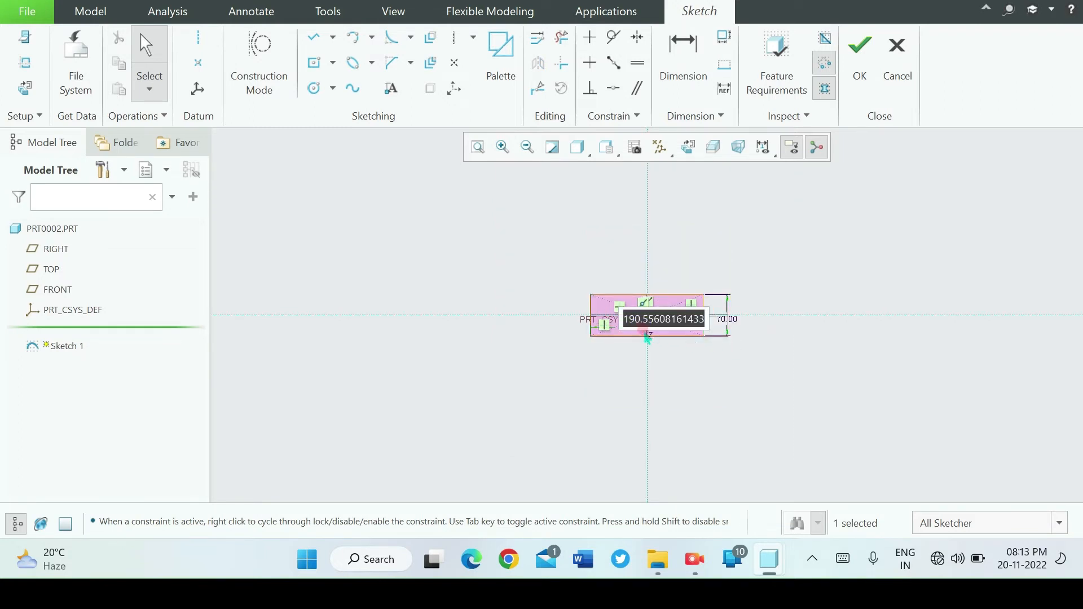
pyautogui.write('4')
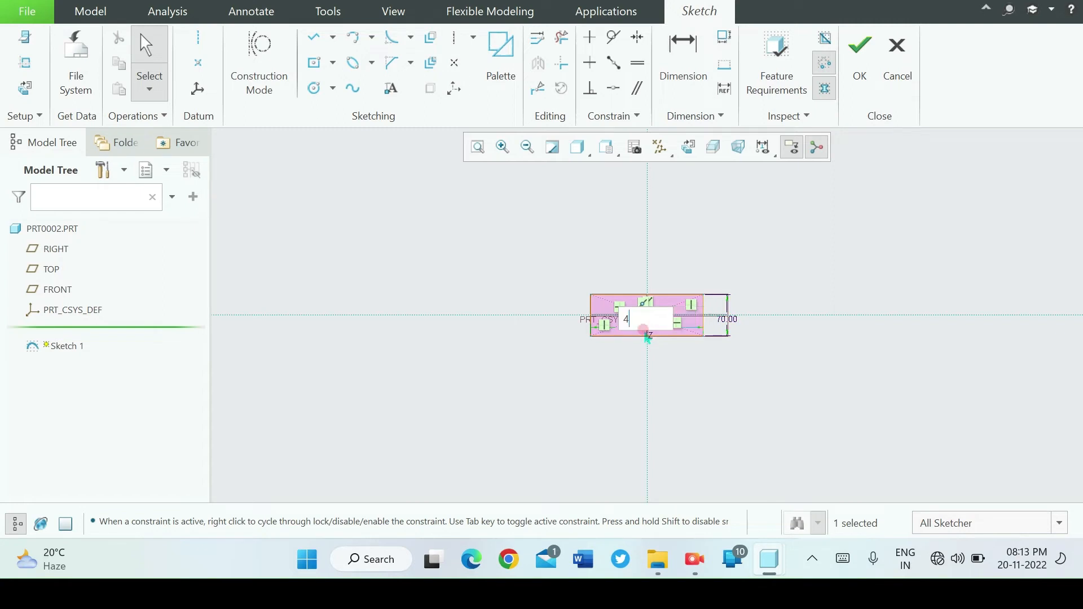
pyautogui.write('5')
pyautogui.press('Return')
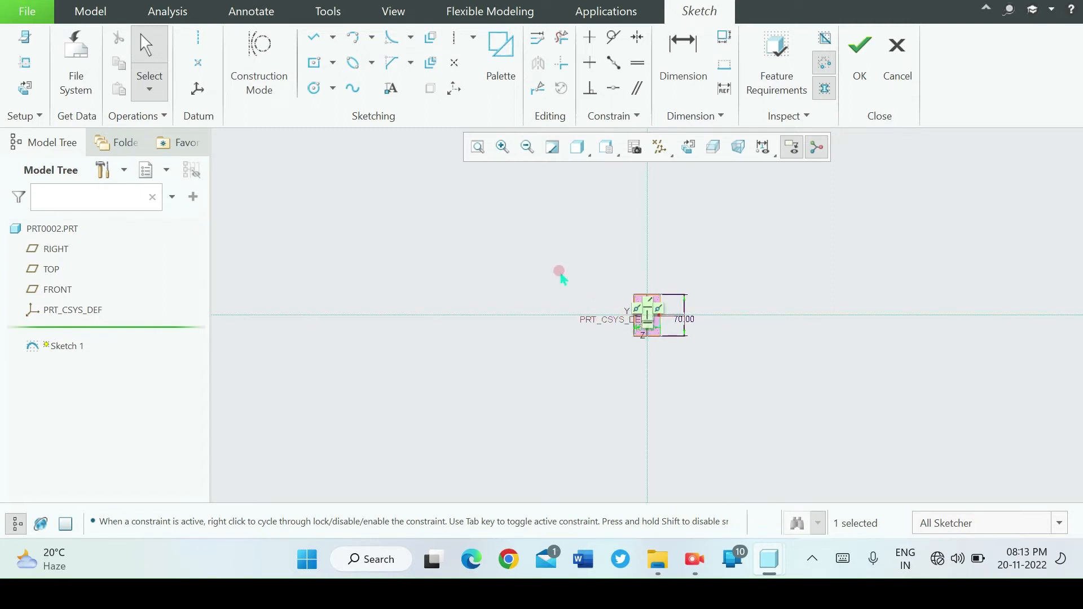
pyautogui.click(479, 146)
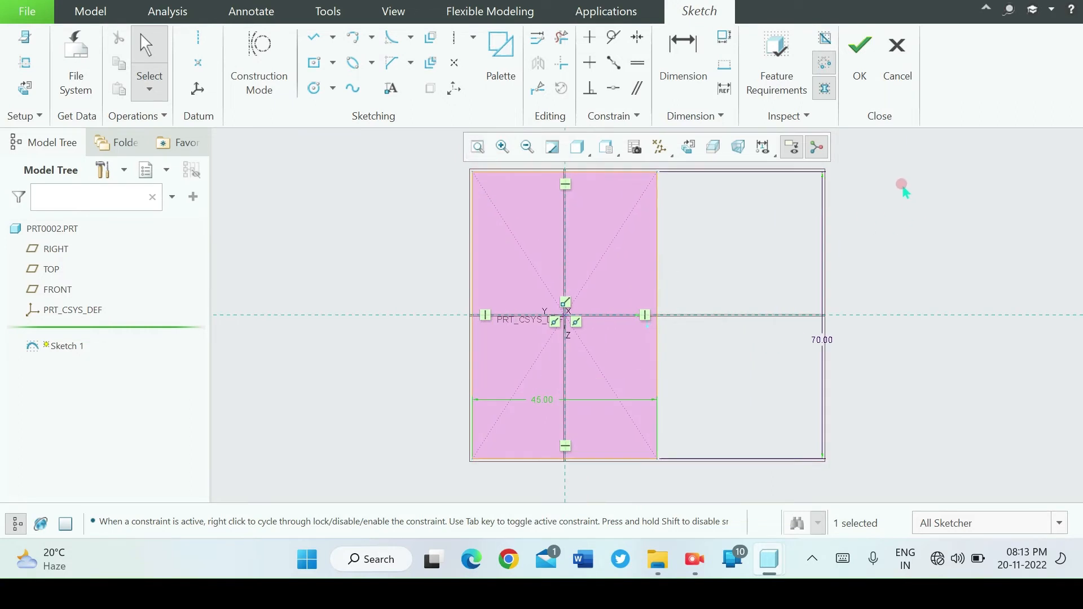
pyautogui.click(860, 46)
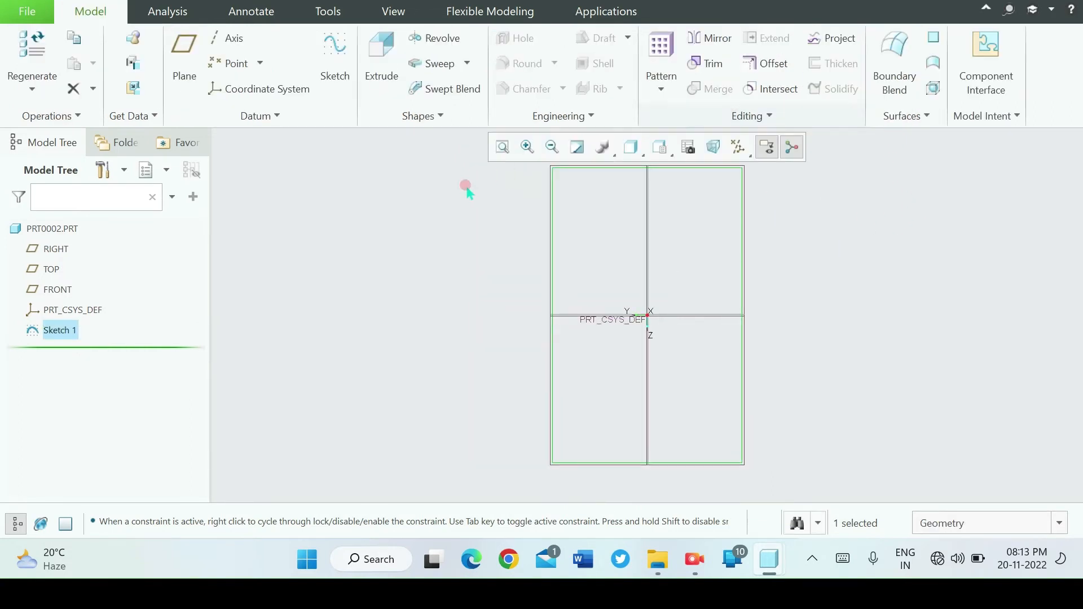
# - Extrude the rectangle sketch as a solid to a depth of 12
pyautogui.click(384, 57)
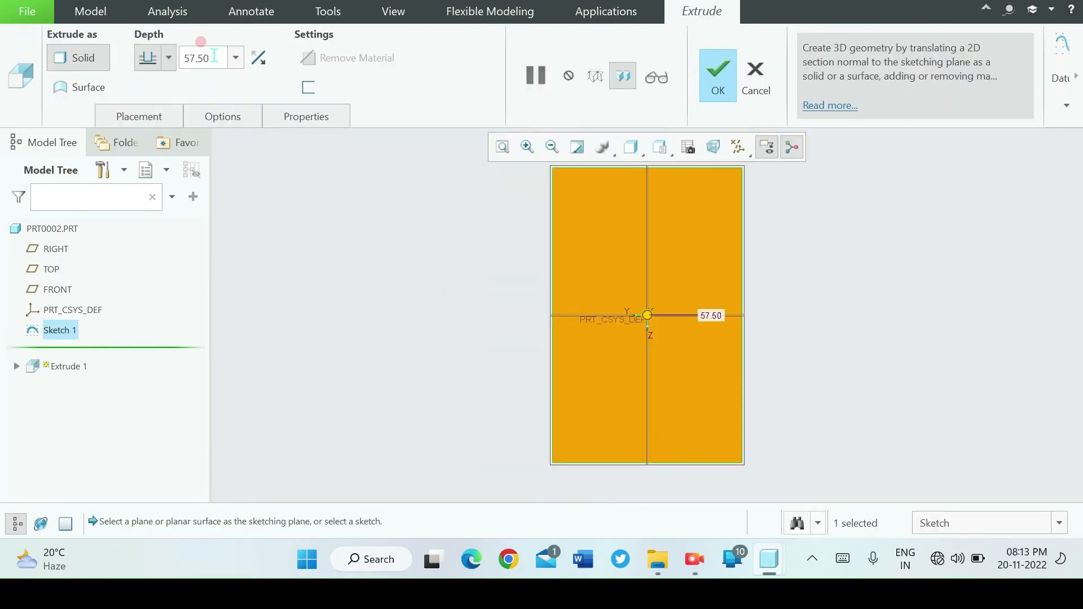
pyautogui.doubleClick(214, 56)
pyautogui.write('12')
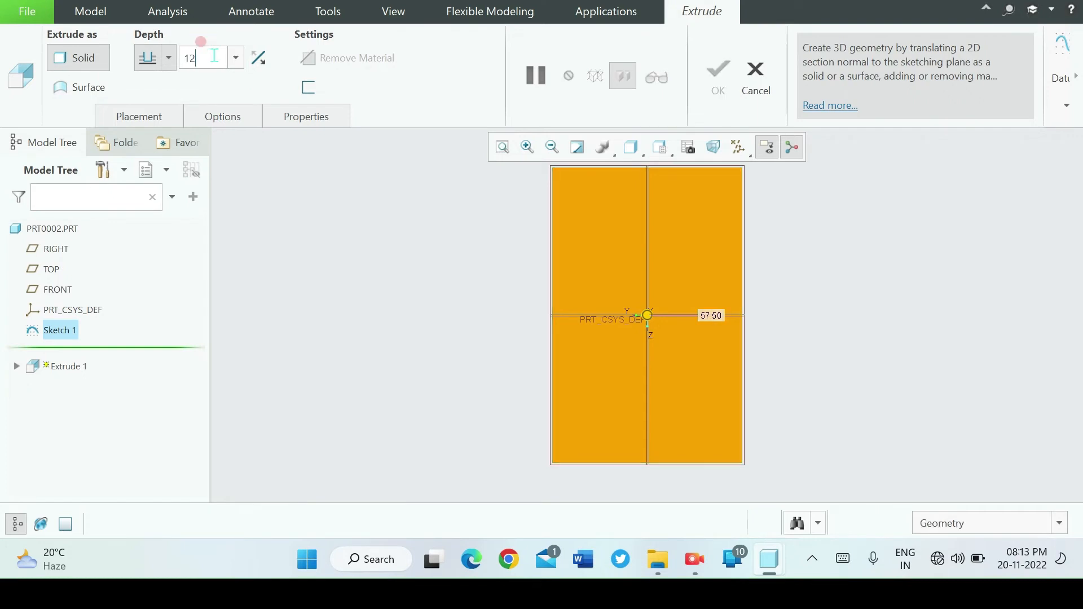
pyautogui.press('Return')
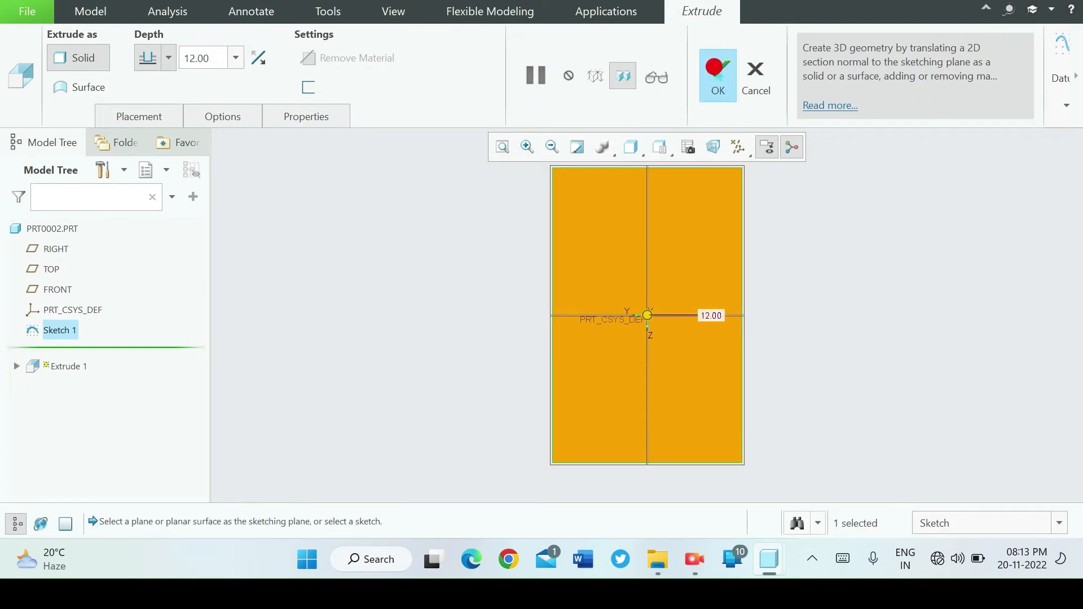
pyautogui.click(719, 76)
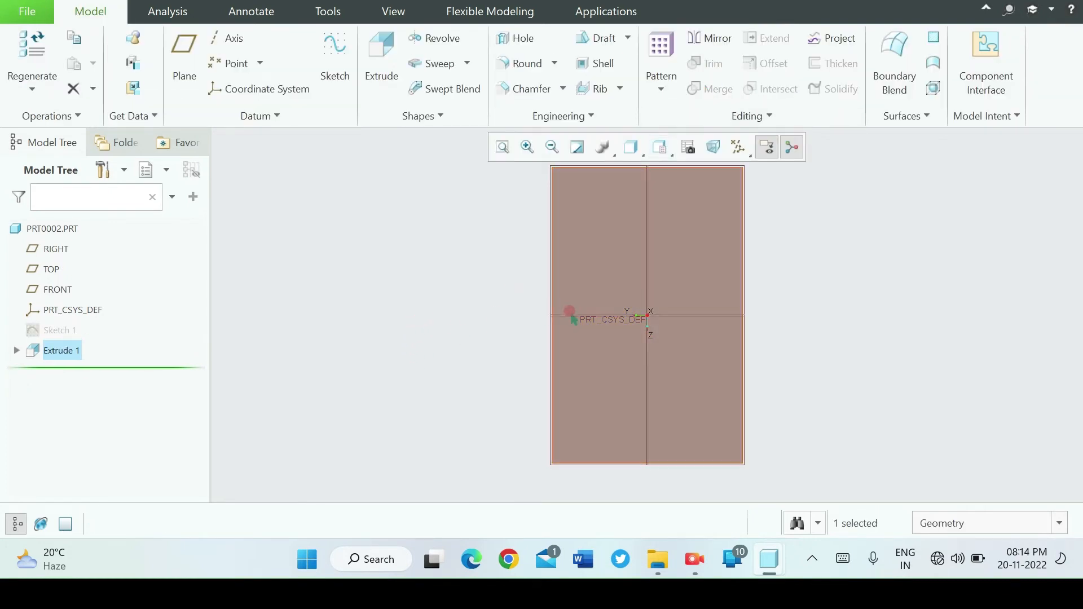
# - Start a sketch on the plate's front face and add a centerline along its upper edge
pyautogui.click(573, 314)
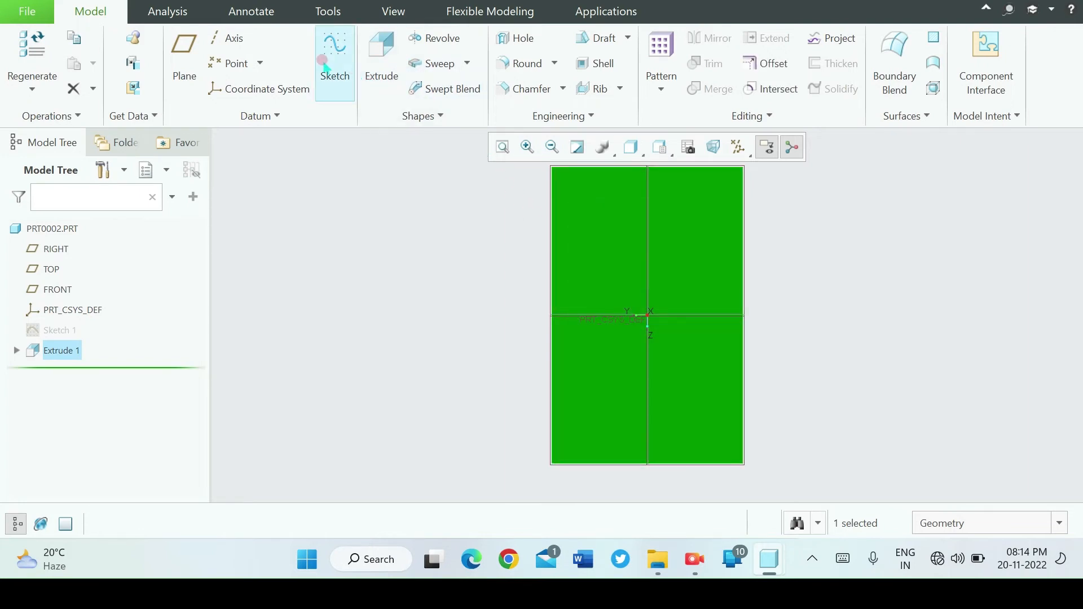
pyautogui.click(335, 62)
pyautogui.click(316, 88)
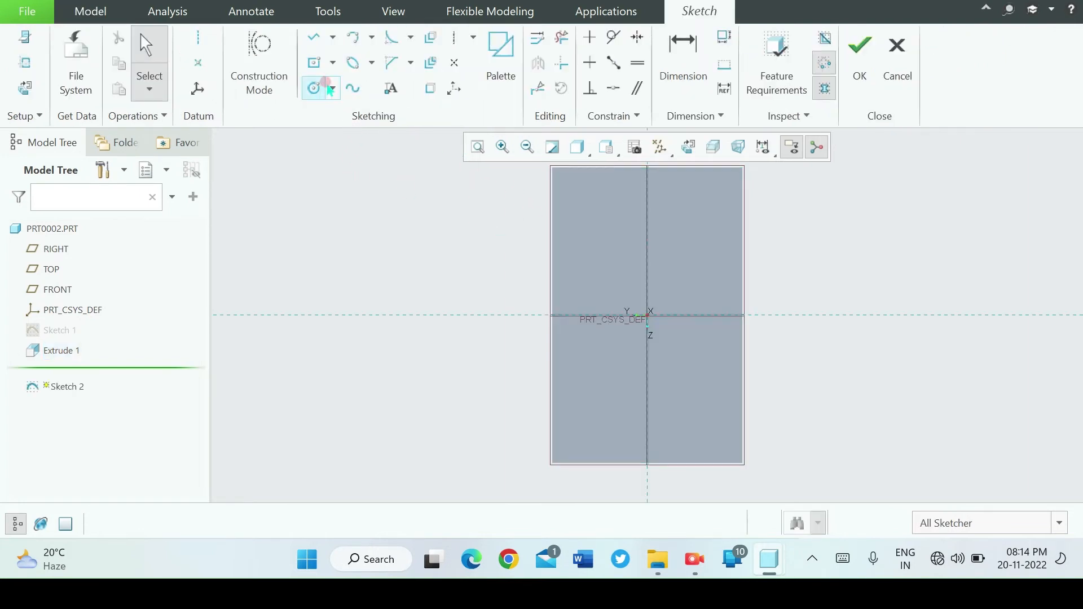
pyautogui.click(197, 38)
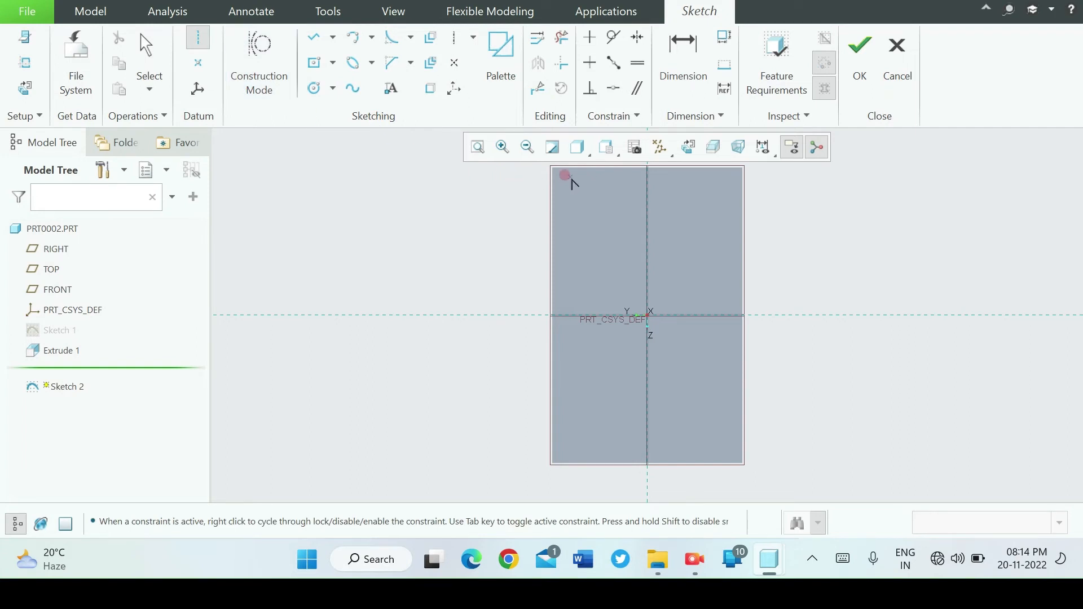
pyautogui.click(577, 171)
pyautogui.click(596, 170)
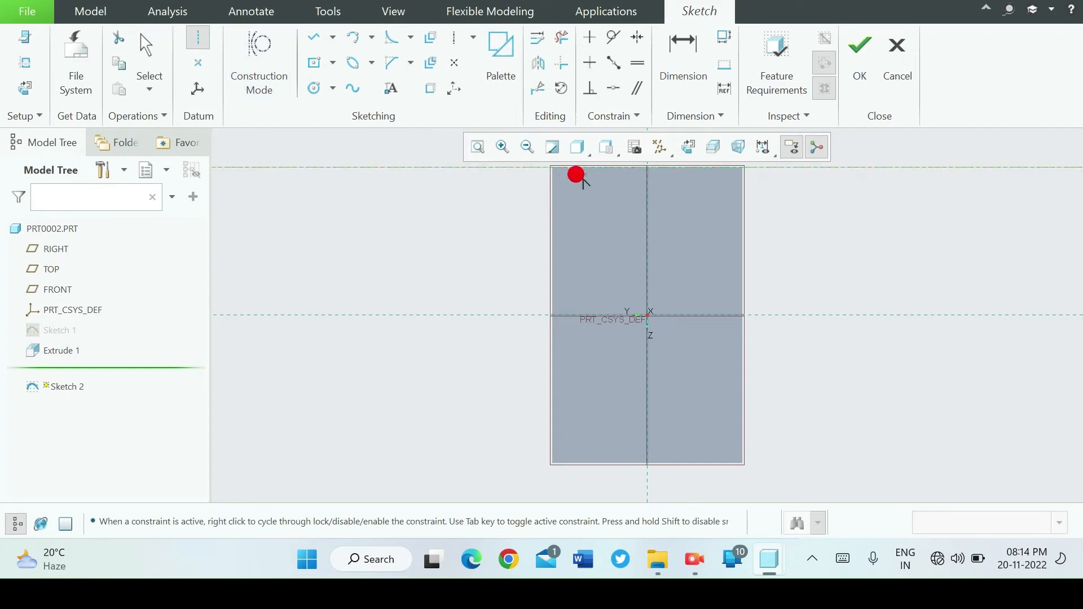
# - Add centerlines along the plate's two long edges and move the angle dimension clear of the face
pyautogui.click(551, 203)
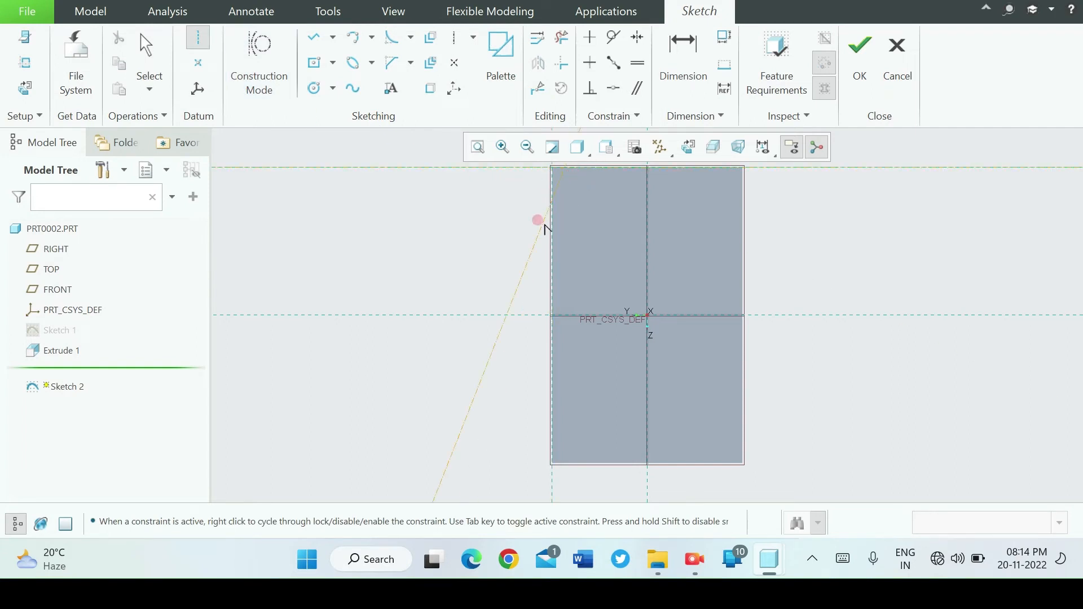
pyautogui.click(550, 239)
pyautogui.click(744, 204)
pyautogui.click(742, 260)
pyautogui.click(737, 281)
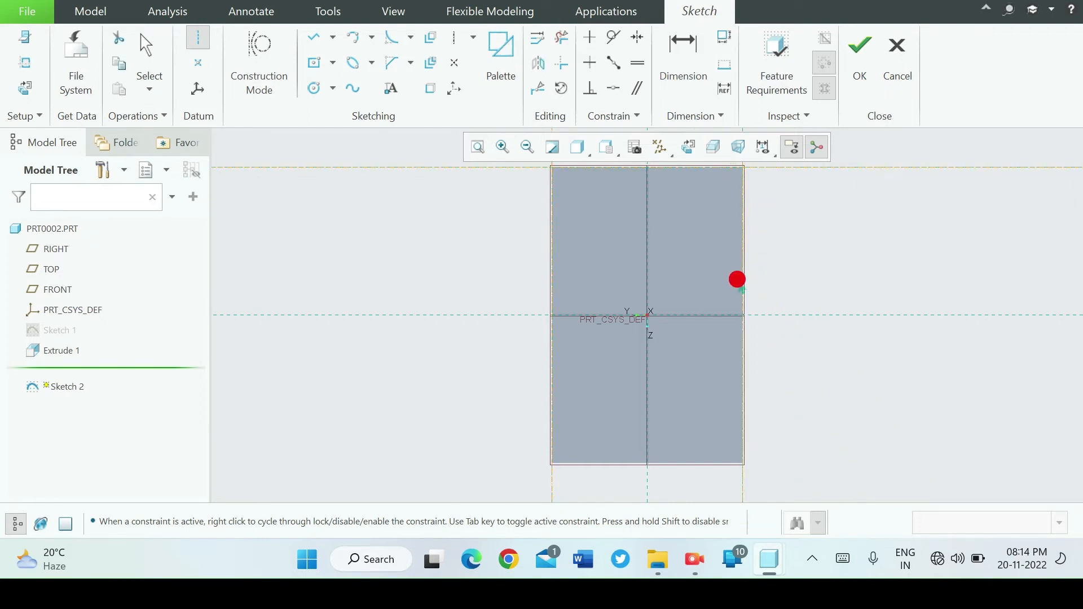
pyautogui.click(479, 151)
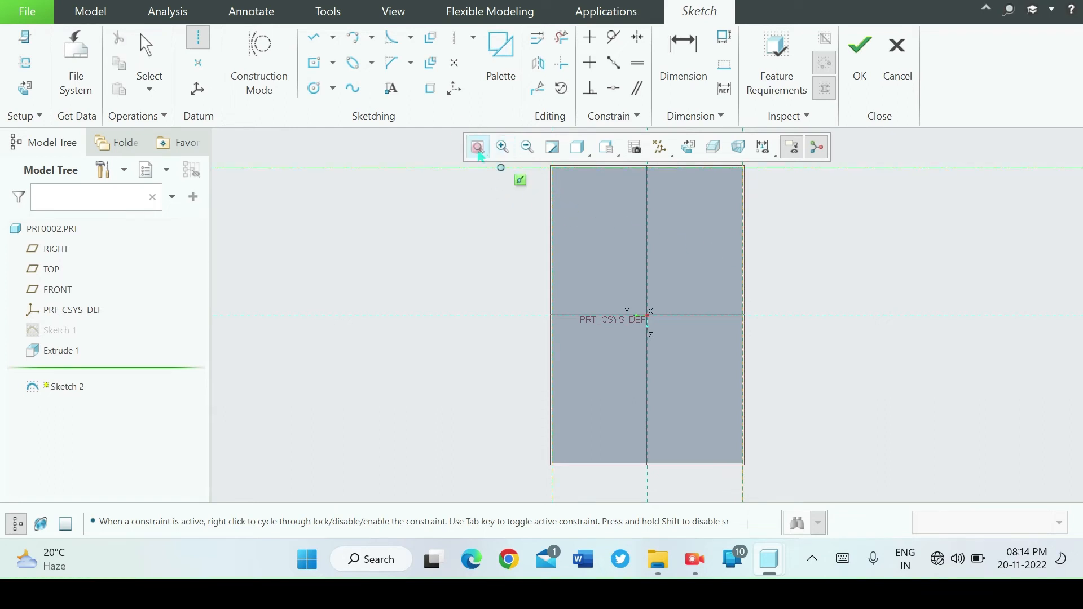
pyautogui.click(453, 213)
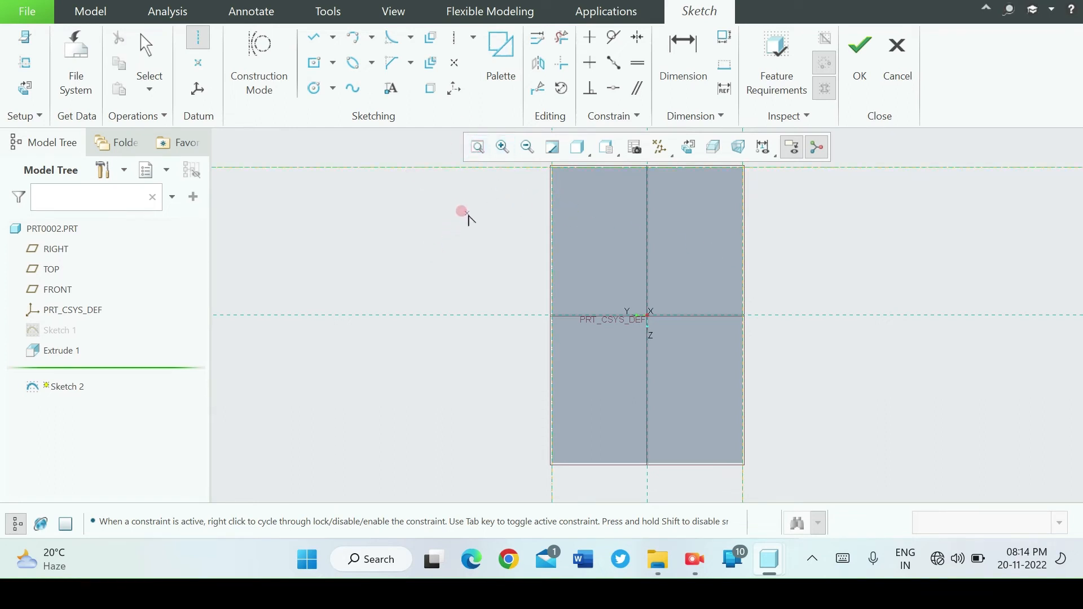
pyautogui.middleClick(466, 214)
pyautogui.click(478, 146)
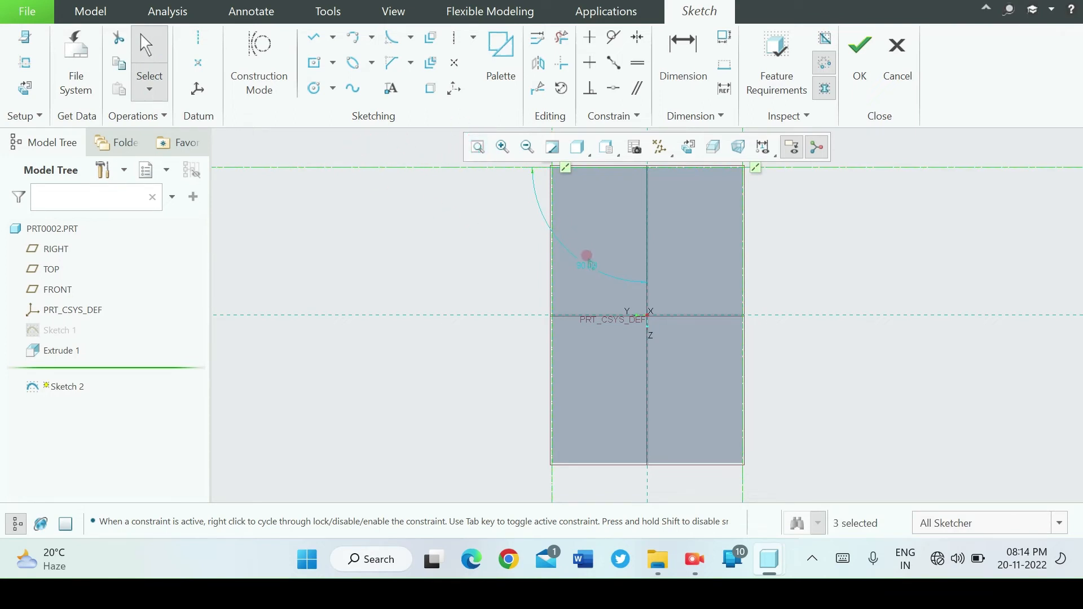
pyautogui.moveTo(589, 271)
pyautogui.mouseDown()
pyautogui.moveTo(476, 286)
pyautogui.moveTo(348, 283)
pyautogui.moveTo(442, 279)
pyautogui.mouseUp()
# - Draw a corner rectangle across the plate's full width at its upper end, starting from the upper-left corner
pyautogui.click(332, 63)
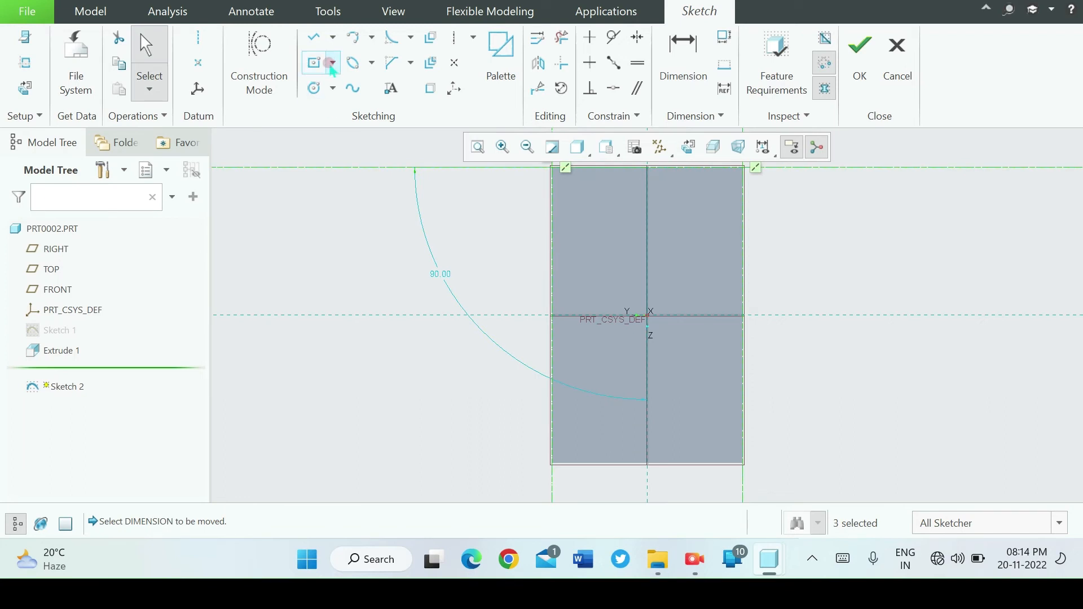
pyautogui.click(247, 109)
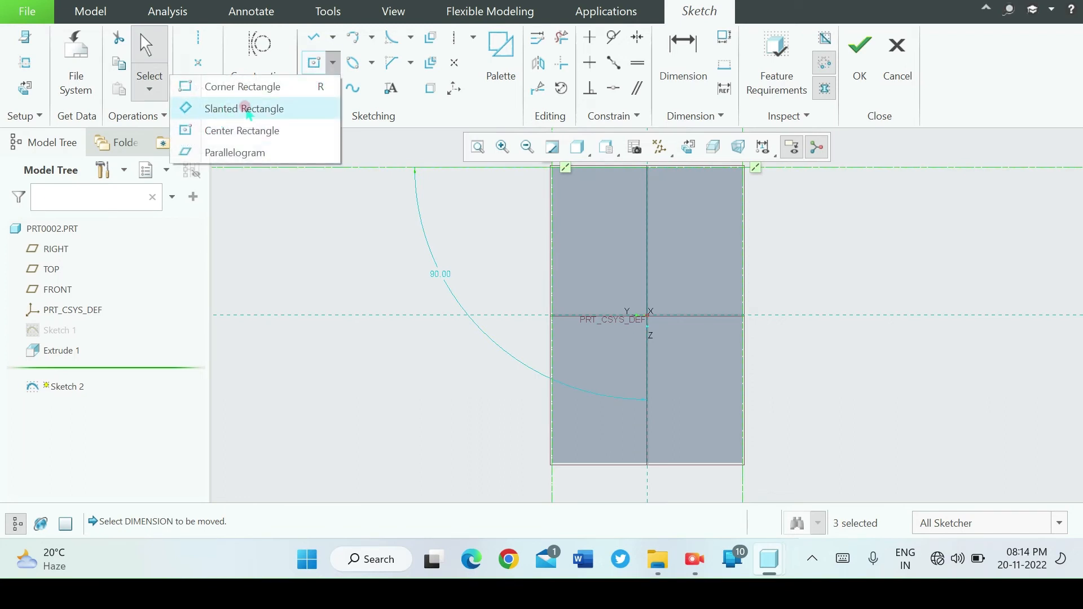
pyautogui.click(241, 86)
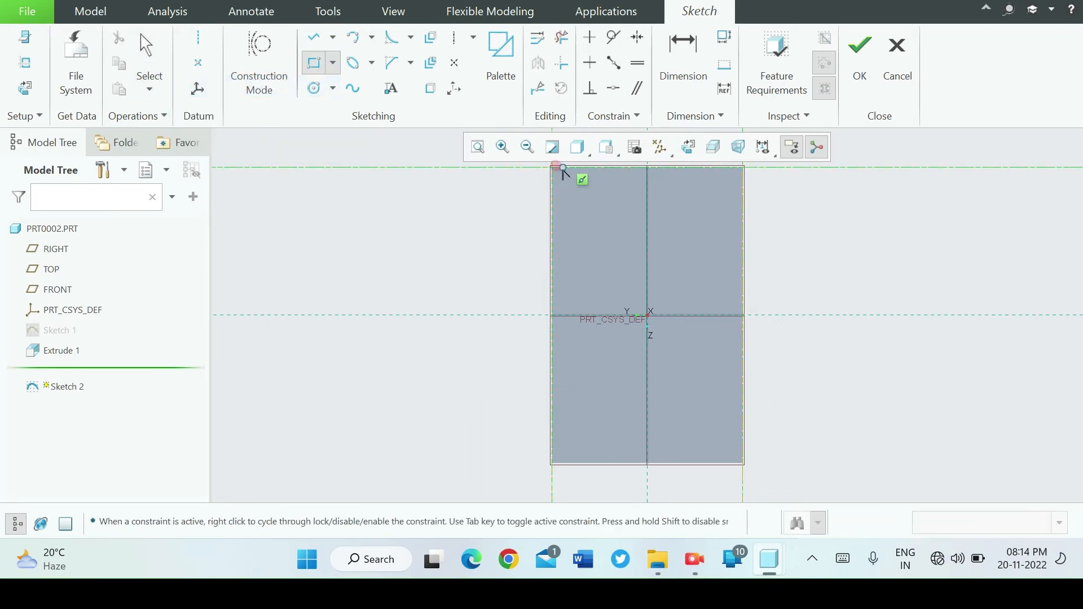
pyautogui.click(537, 173)
pyautogui.click(596, 206)
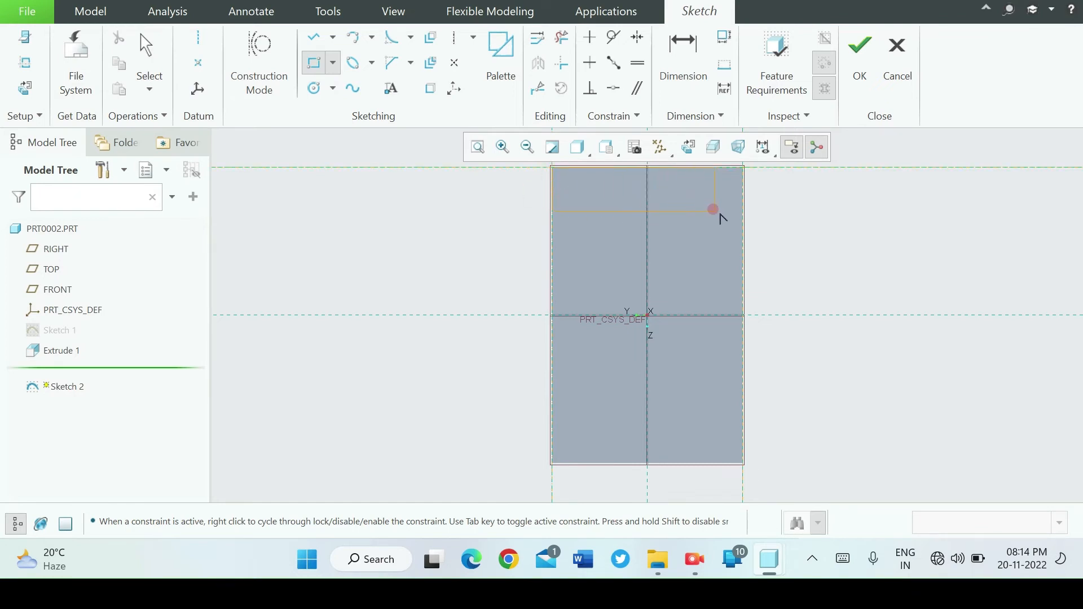
pyautogui.click(741, 215)
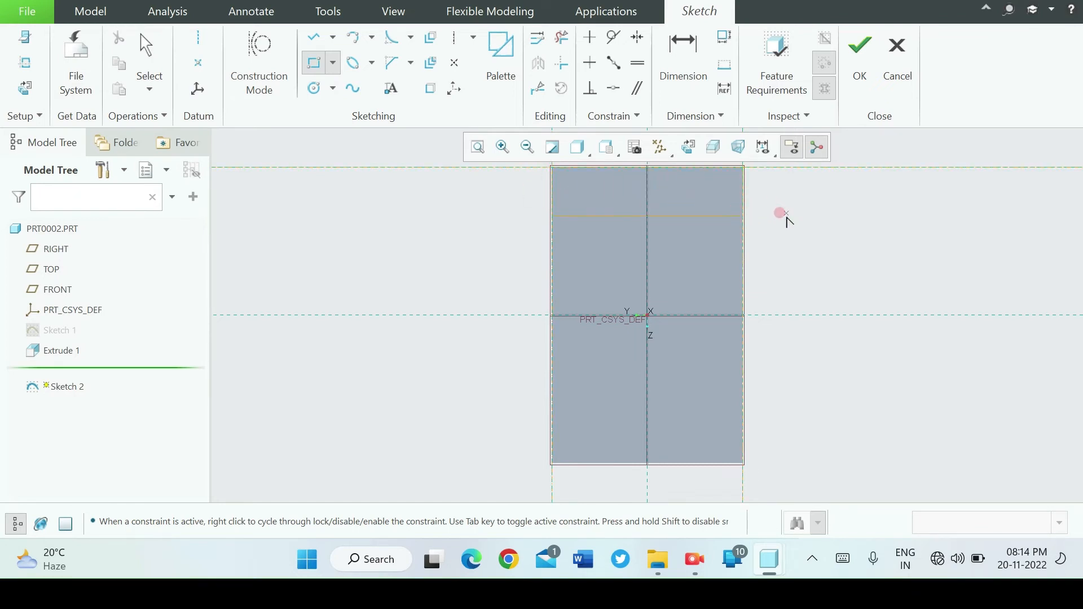
# - Set the height of the rectangle at the plate's upper end to 12 and finish the sketch
pyautogui.middleClick(786, 220)
pyautogui.doubleClick(755, 187)
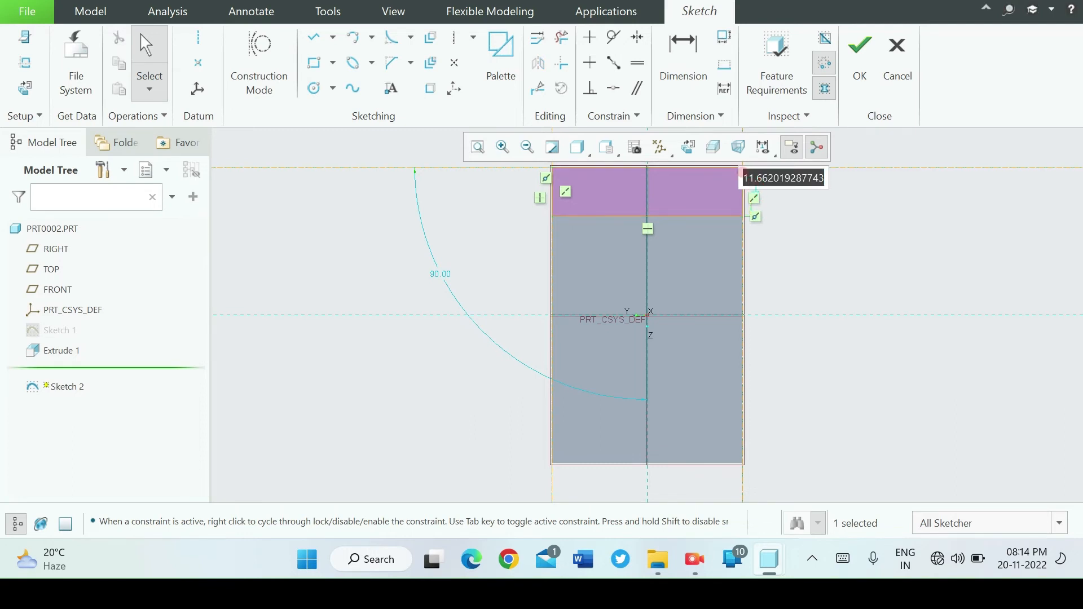
pyautogui.write('12')
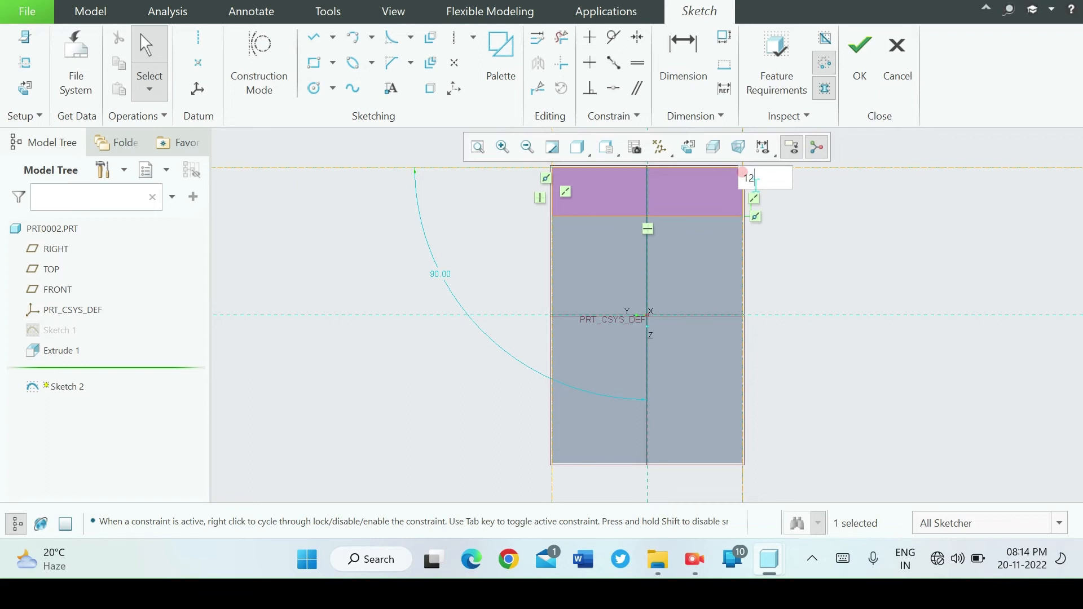
pyautogui.press('Return')
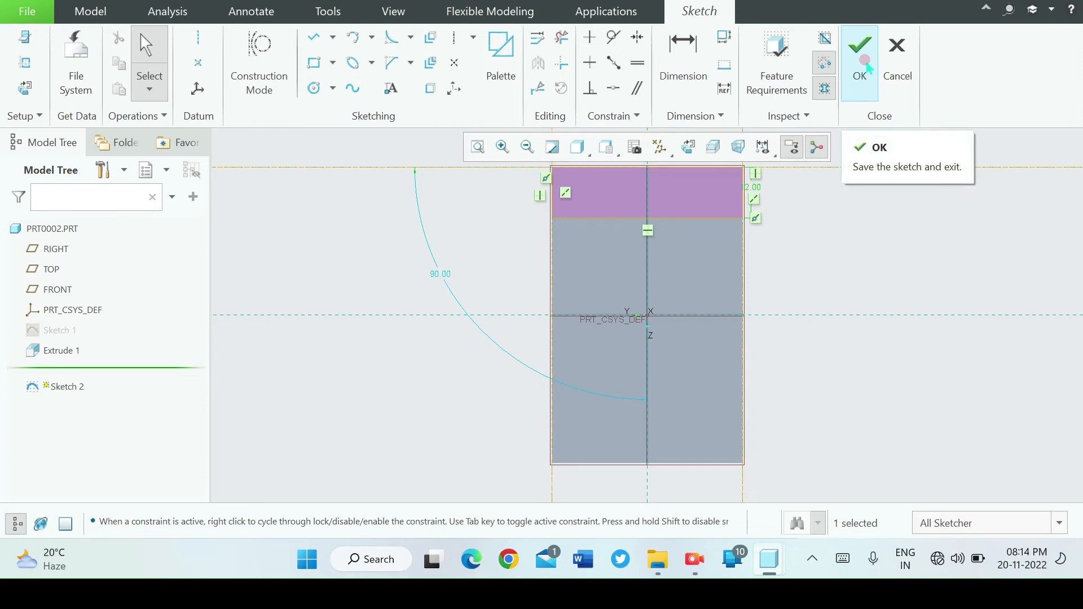
pyautogui.click(865, 62)
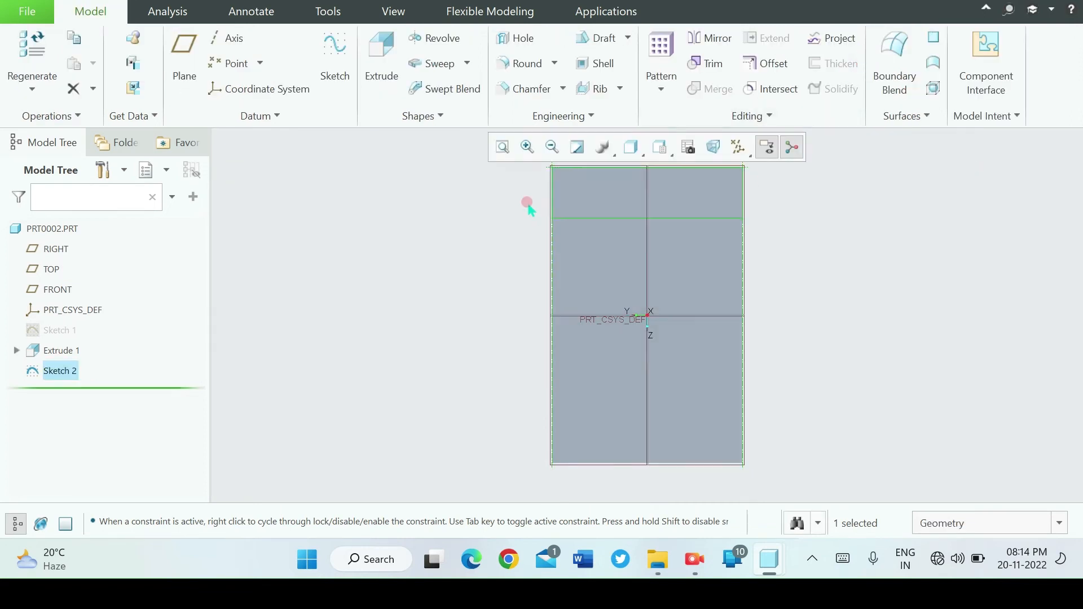
# - Extrude the rectangle sketch as a solid to a depth of 38, outward from the plate's face
pyautogui.click(370, 72)
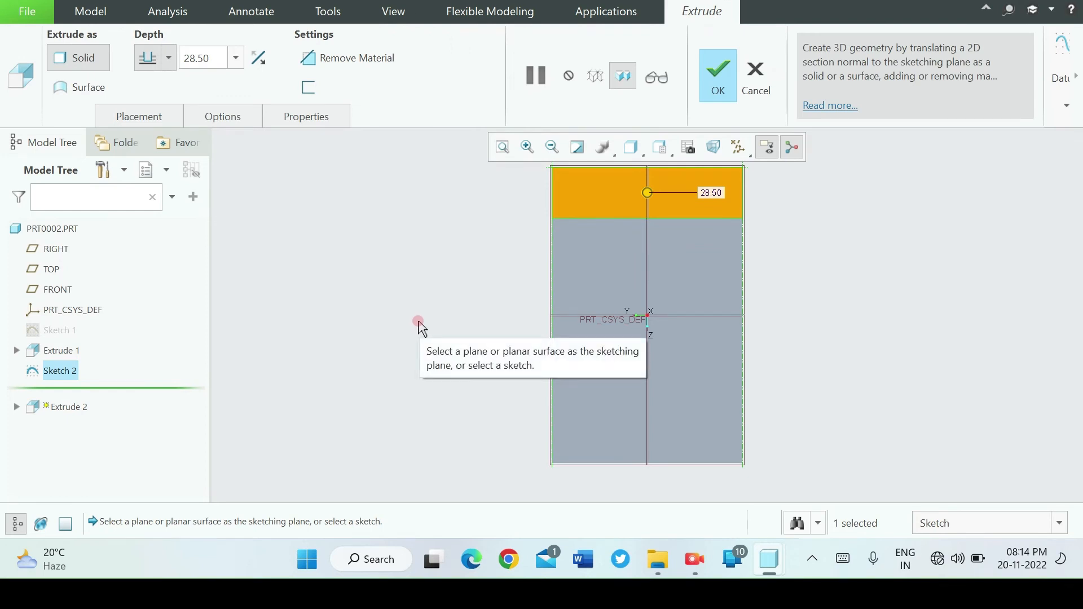
pyautogui.moveTo(414, 317); pyautogui.dragTo(432, 285, button='middle')
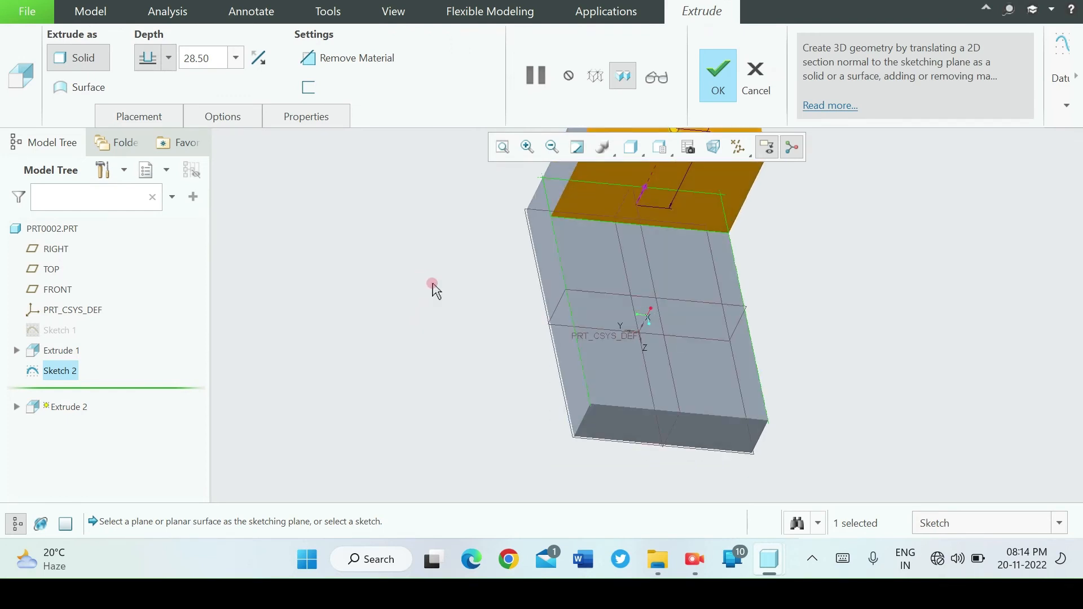
pyautogui.click(217, 59)
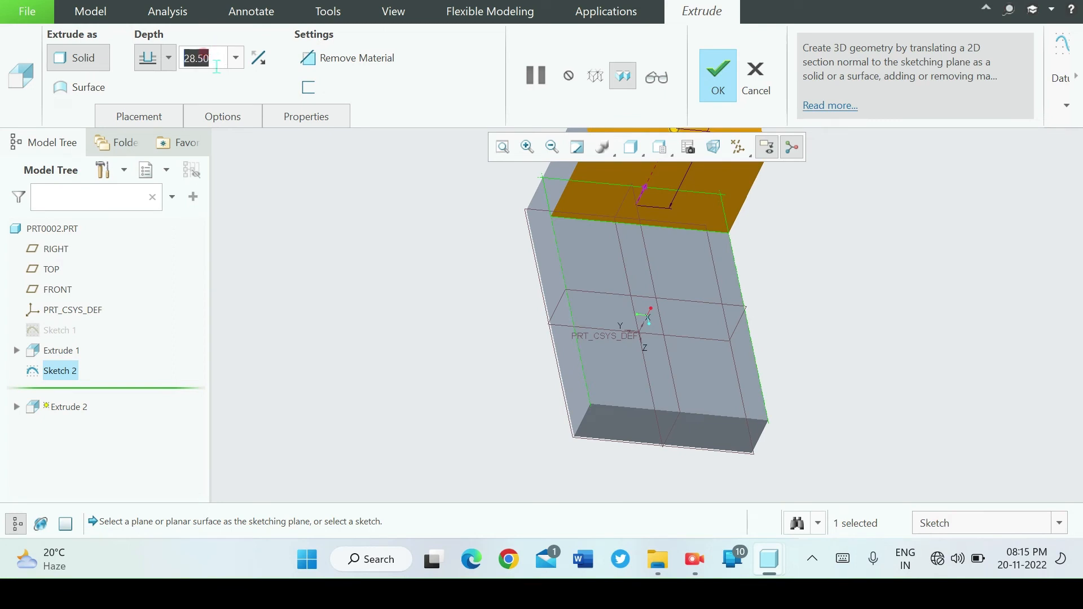
pyautogui.write('38')
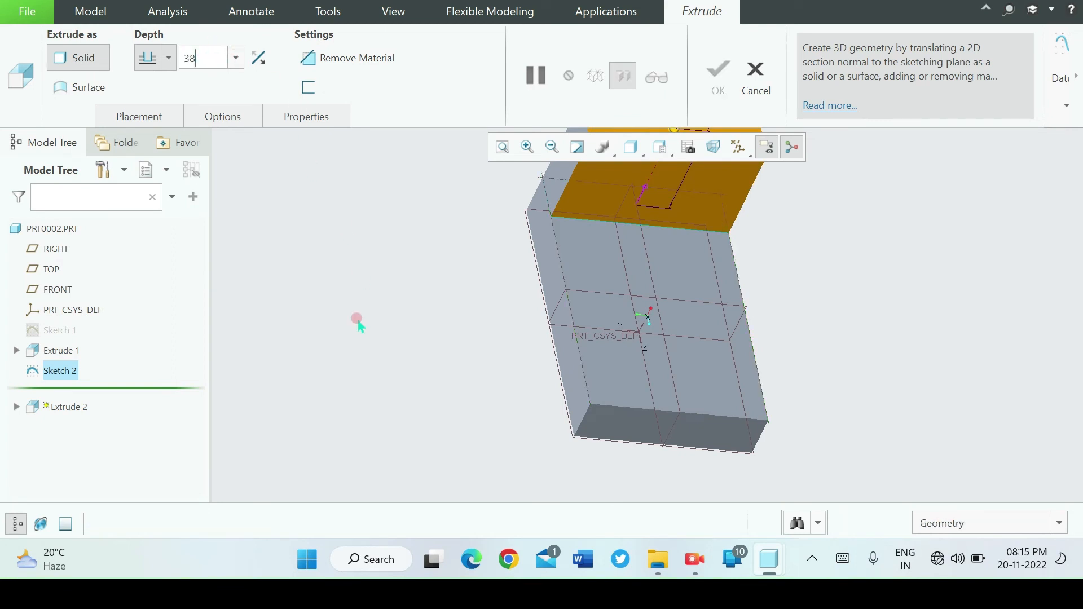
pyautogui.click(326, 372)
pyautogui.click(712, 75)
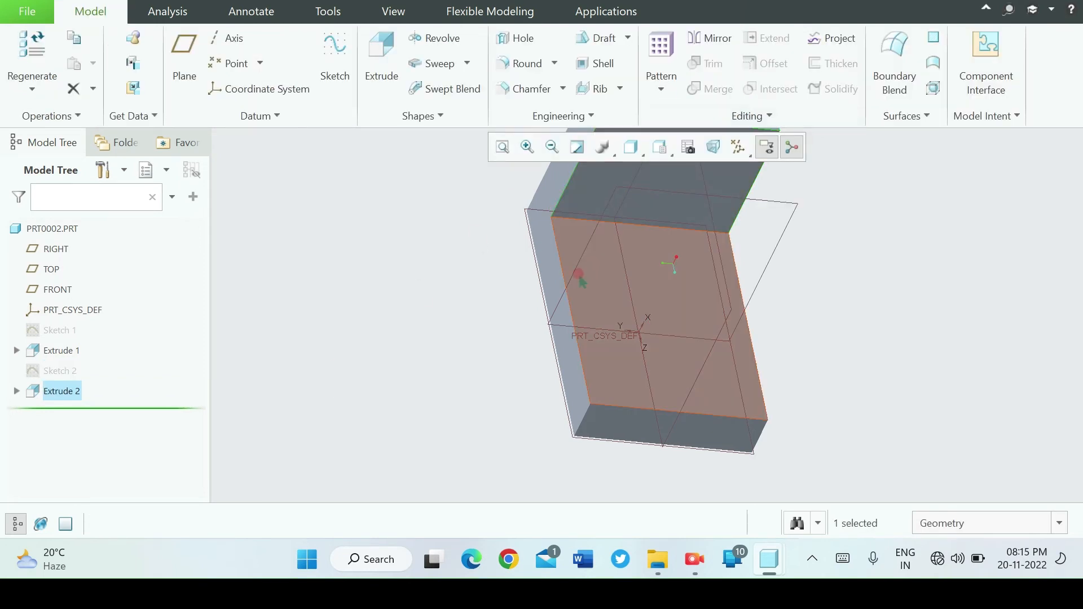
# - Start a sketch on the TOP plane and add centerlines along the L-shaped body's two inner edges
pyautogui.moveTo(460, 341); pyautogui.dragTo(454, 285, button='middle')
pyautogui.click(492, 136)
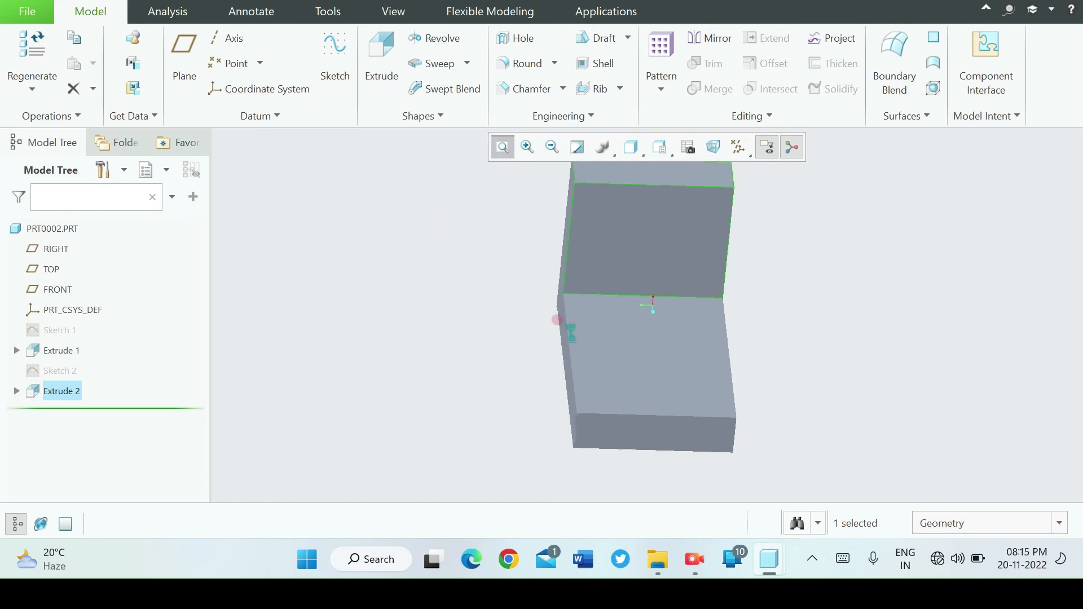
pyautogui.moveTo(859, 337)
pyautogui.mouseDown(button='middle')
pyautogui.moveTo(822, 319)
pyautogui.moveTo(801, 326)
pyautogui.mouseUp(button='middle')
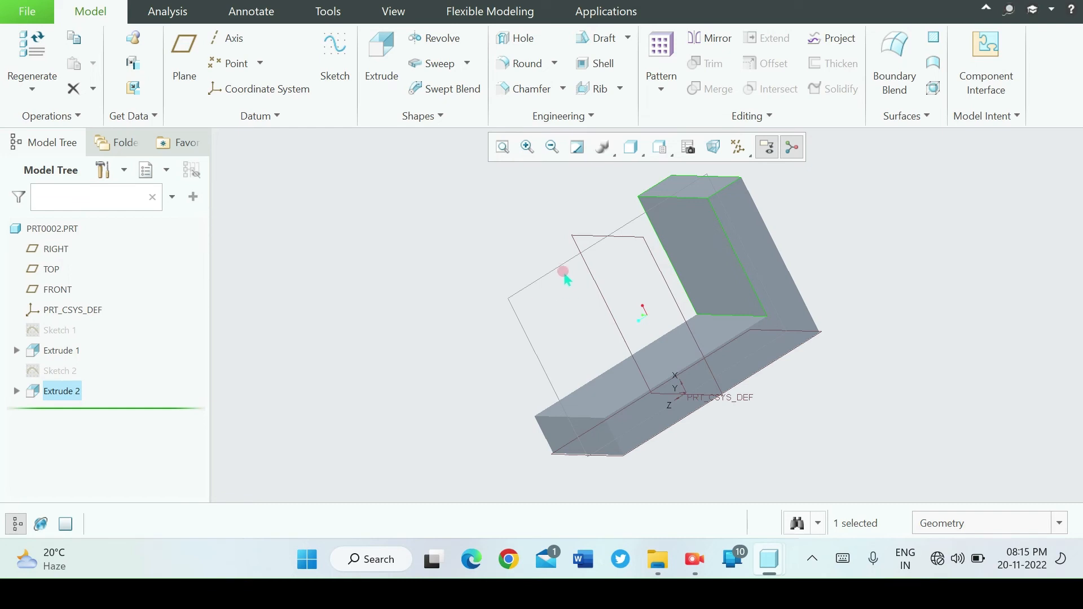
pyautogui.click(512, 295)
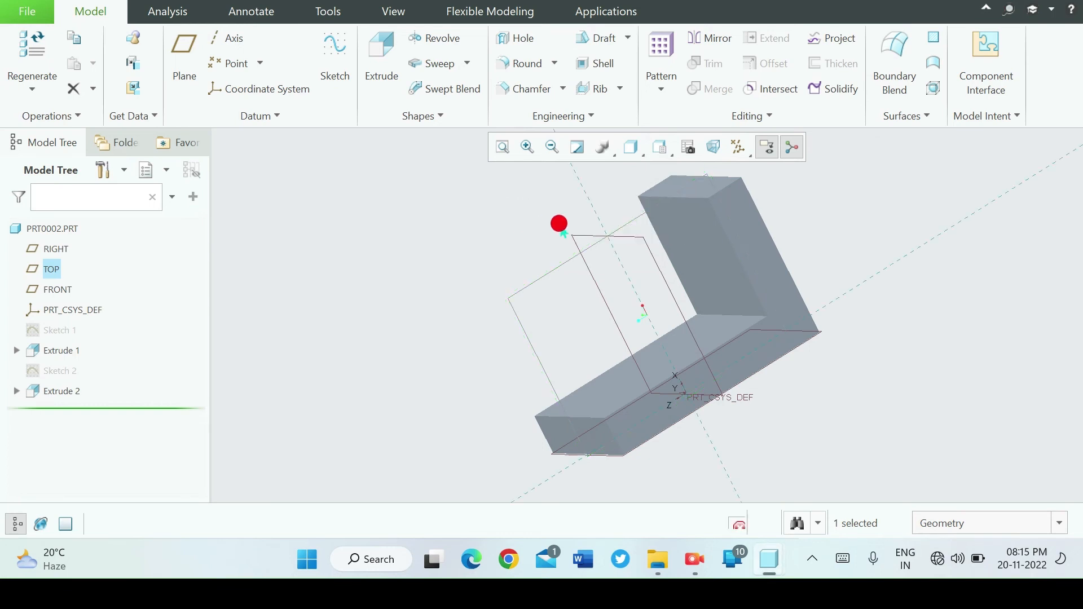
pyautogui.click(563, 233)
pyautogui.click(680, 138)
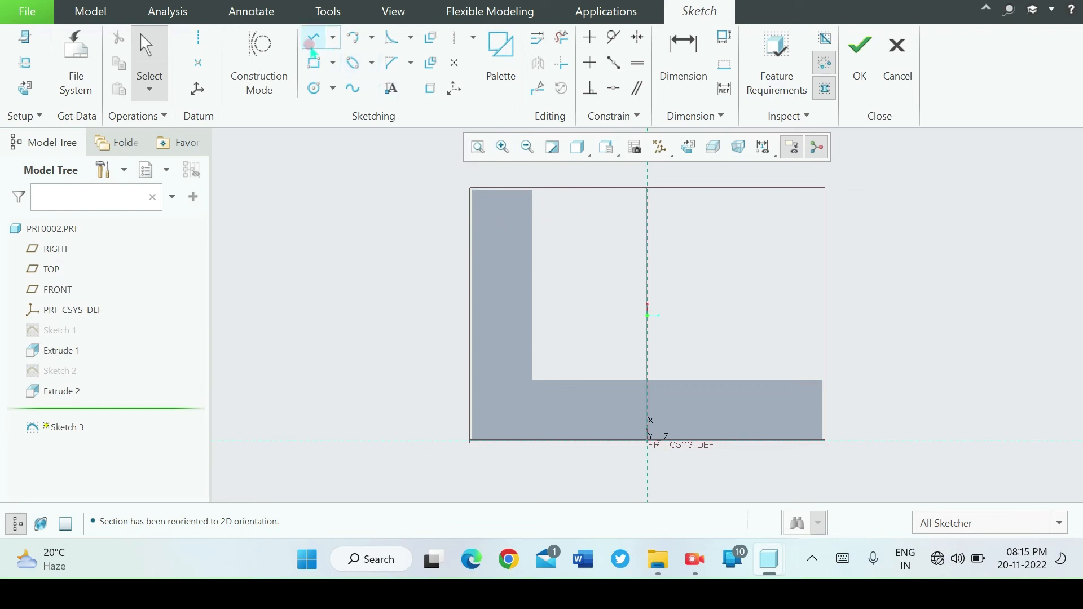
pyautogui.click(196, 41)
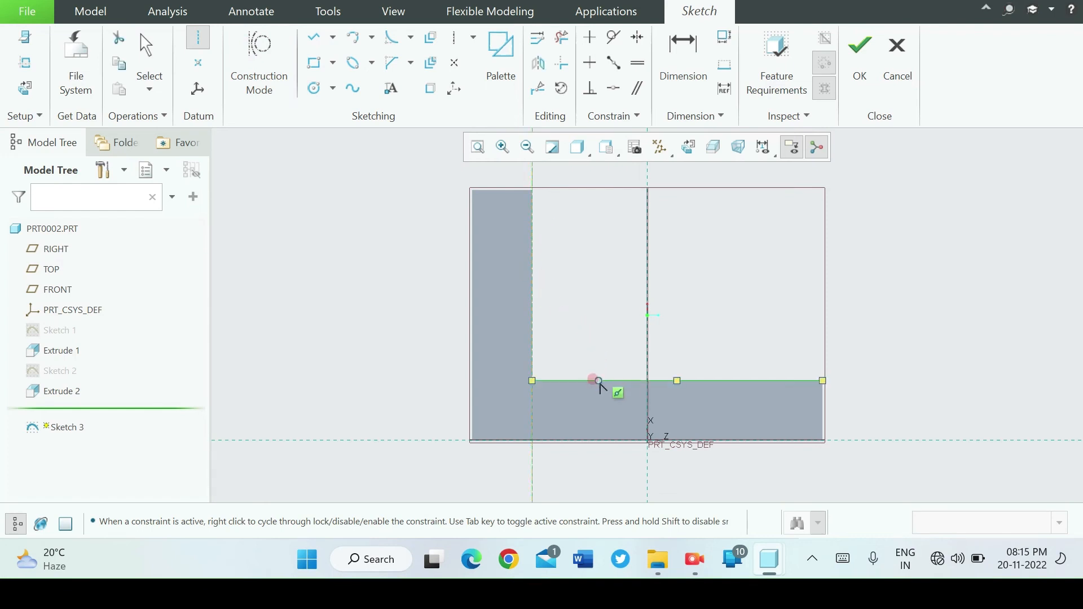
pyautogui.click(600, 382)
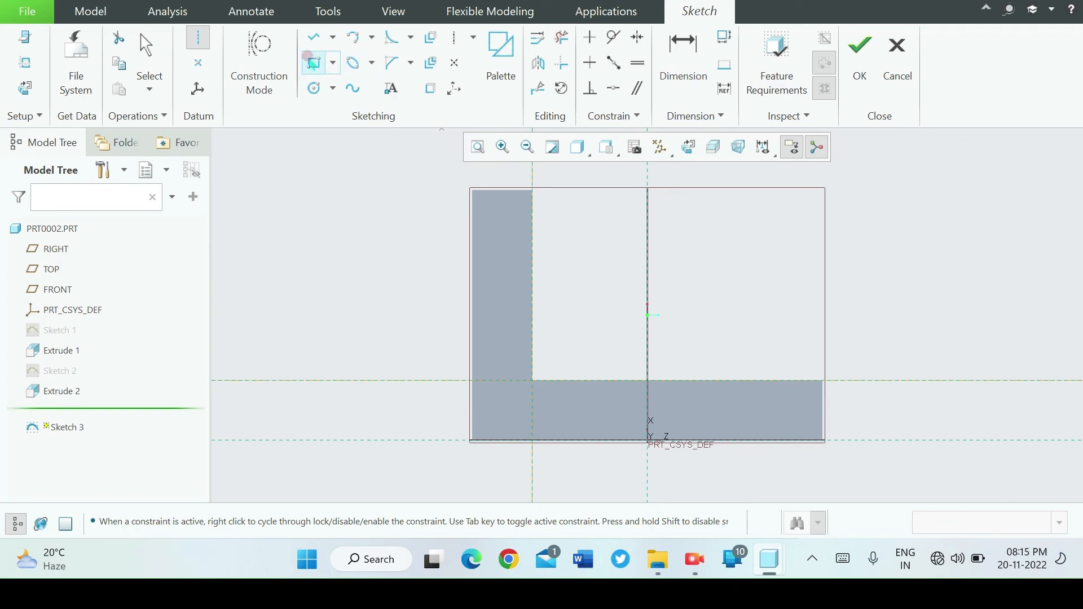
# - Draw a closed four-line rib profile inside the L, with an upper edge about 37 long and a slope down to the plate's far end
pyautogui.click(314, 37)
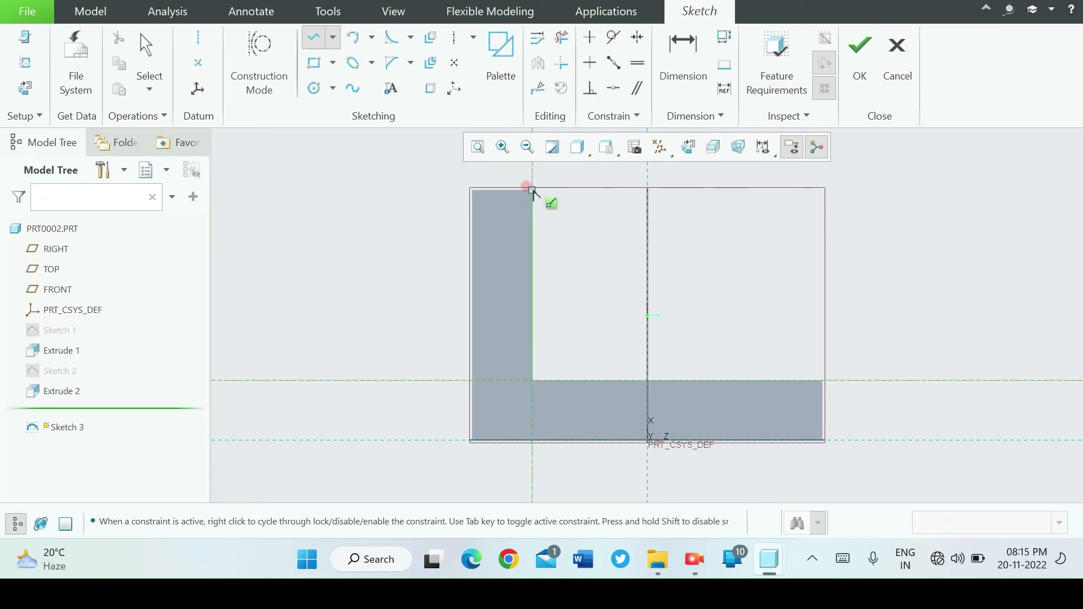
pyautogui.click(532, 190)
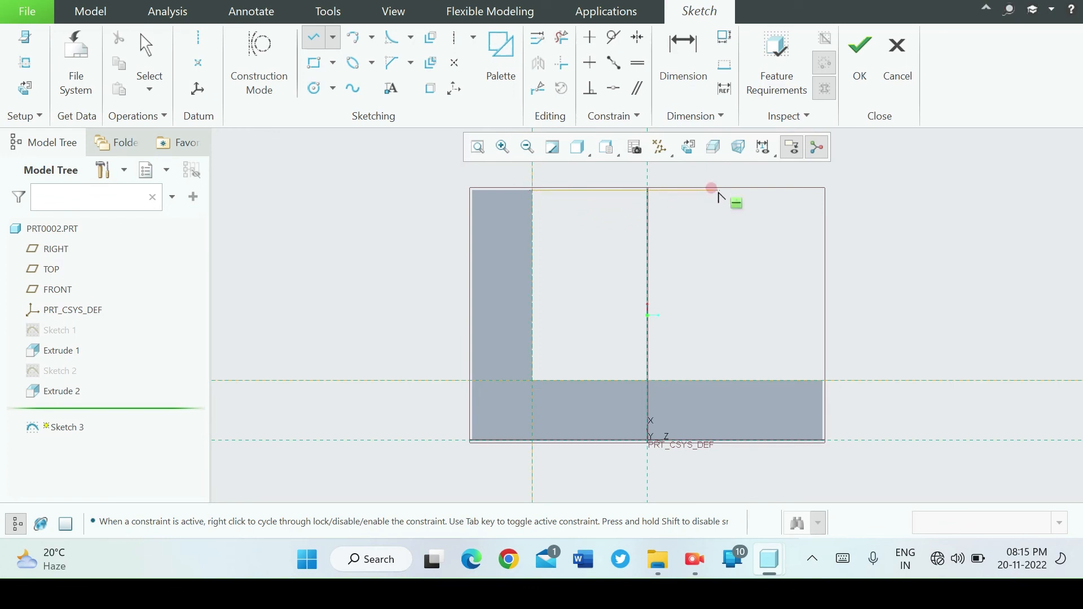
pyautogui.click(716, 190)
pyautogui.click(824, 380)
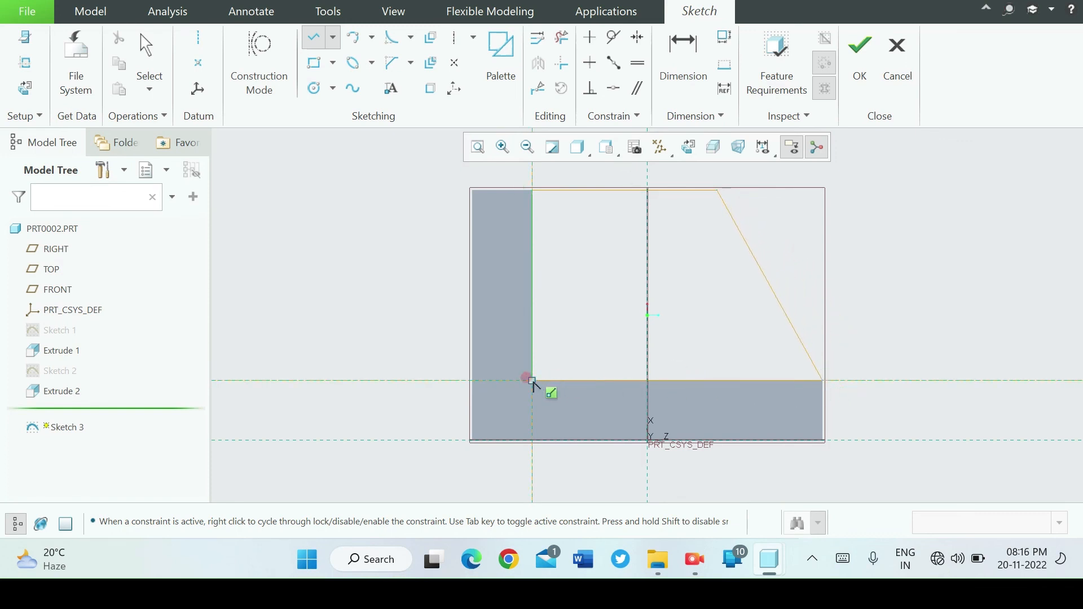
pyautogui.click(532, 380)
pyautogui.click(532, 190)
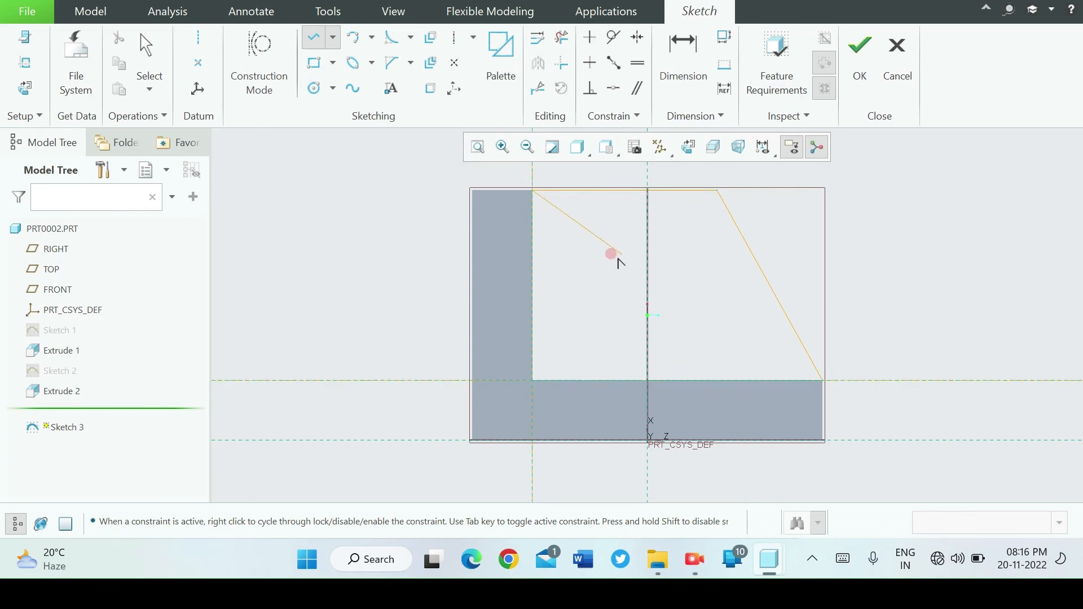
pyautogui.middleClick(618, 262)
pyautogui.middleClick(674, 277)
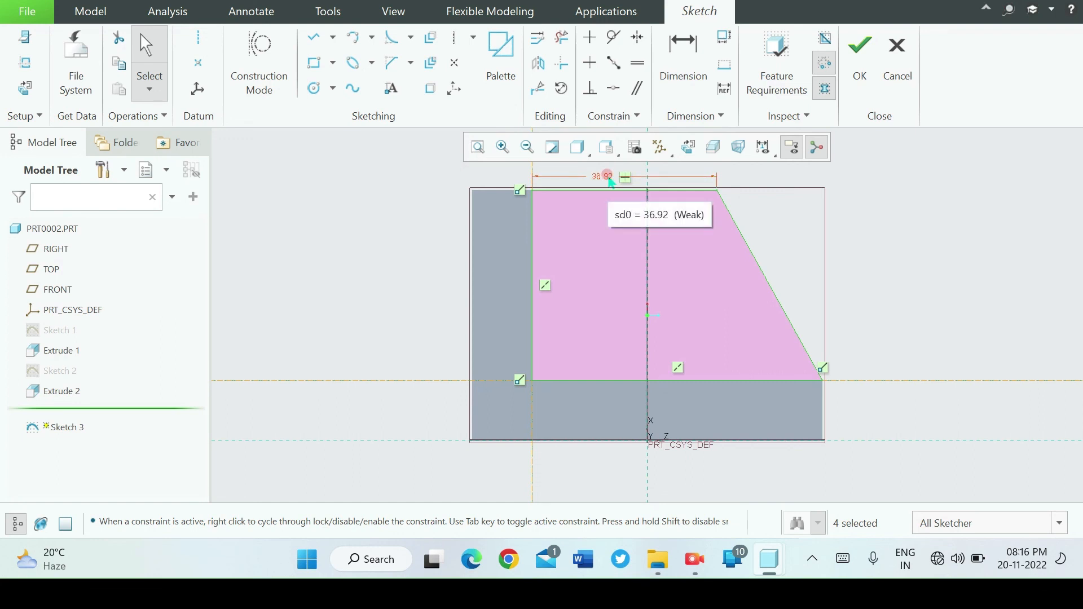
# - Set the length of the rib profile's upper edge to 30 and finish the sketch
pyautogui.doubleClick(608, 177)
pyautogui.write('3')
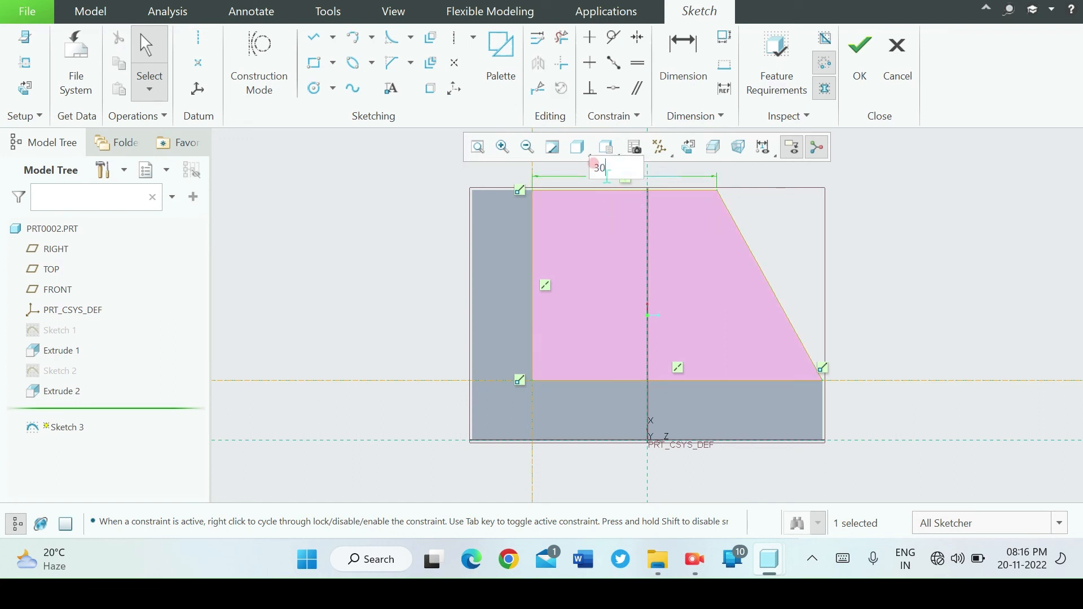
pyautogui.write('0')
pyautogui.press('Return')
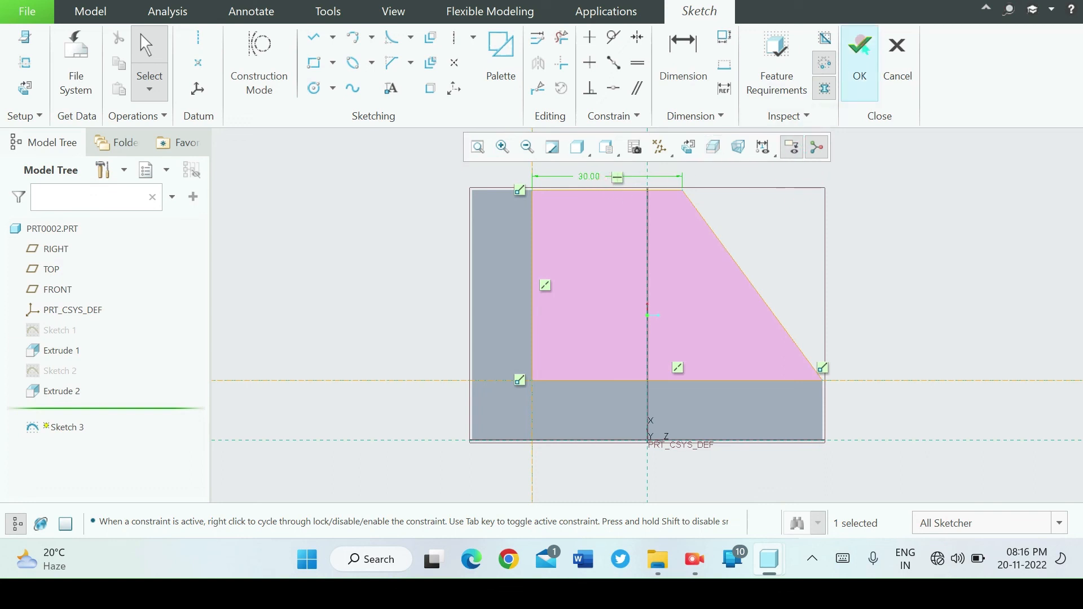
pyautogui.click(860, 59)
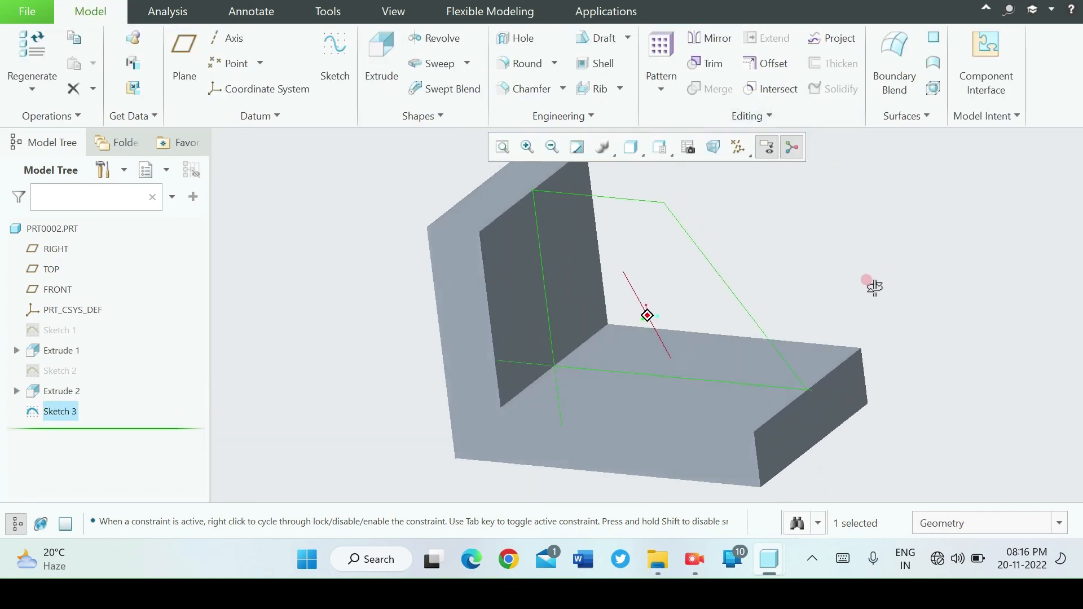
# - Extrude the rib profile as a solid, symmetric about the sketch plane, with a total depth of 15
pyautogui.click(382, 77)
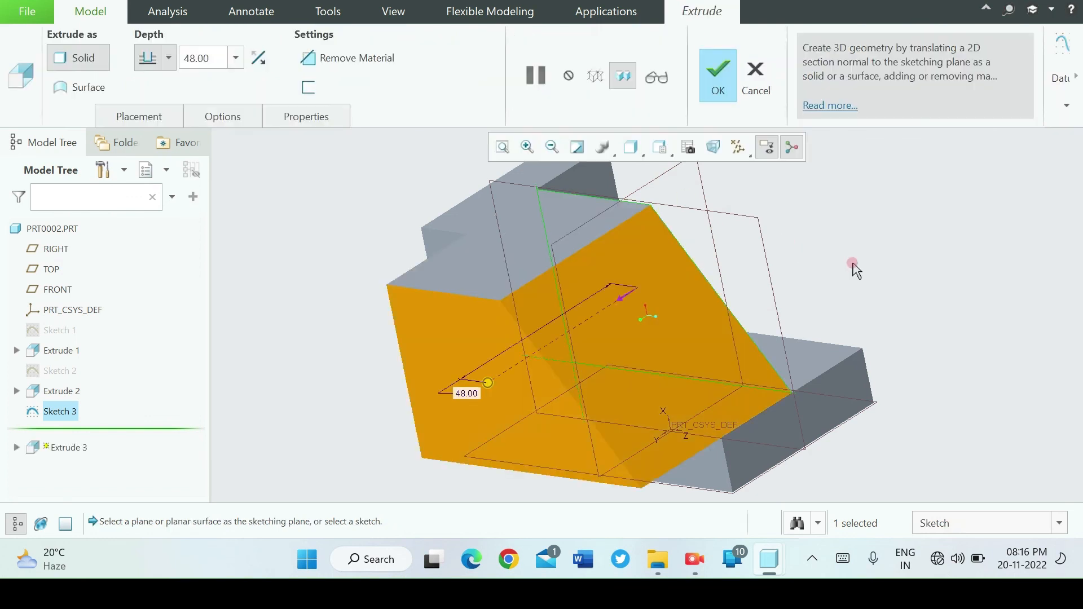
pyautogui.click(168, 59)
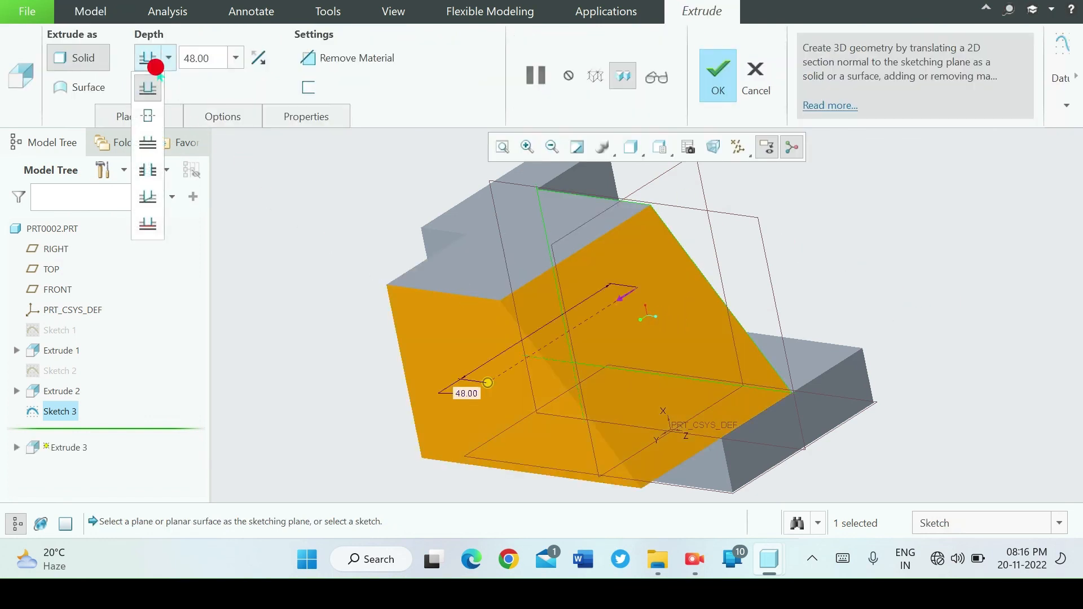
pyautogui.click(148, 117)
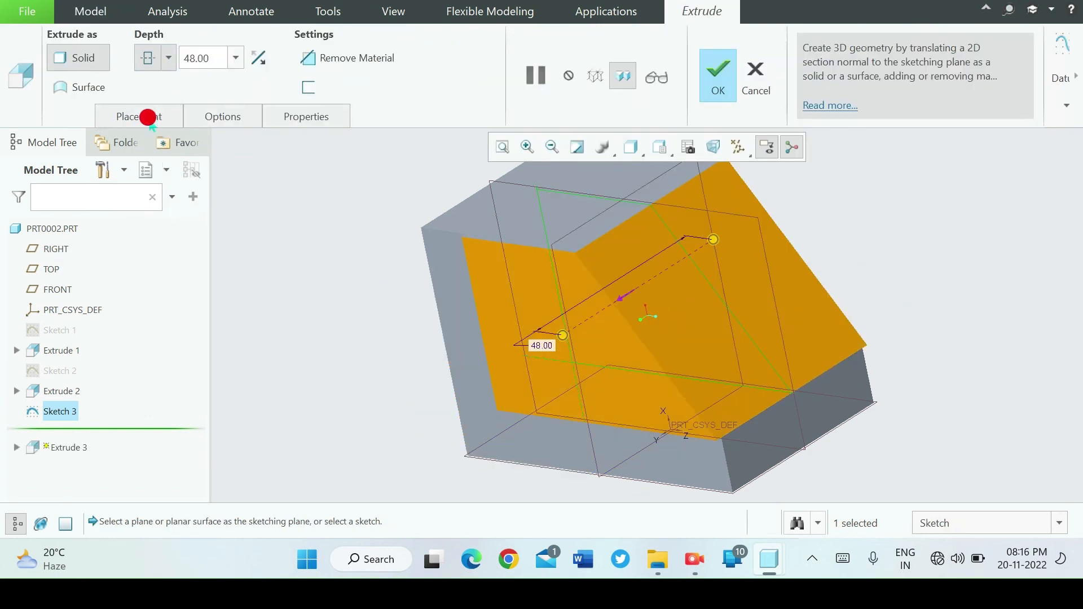
pyautogui.doubleClick(223, 57)
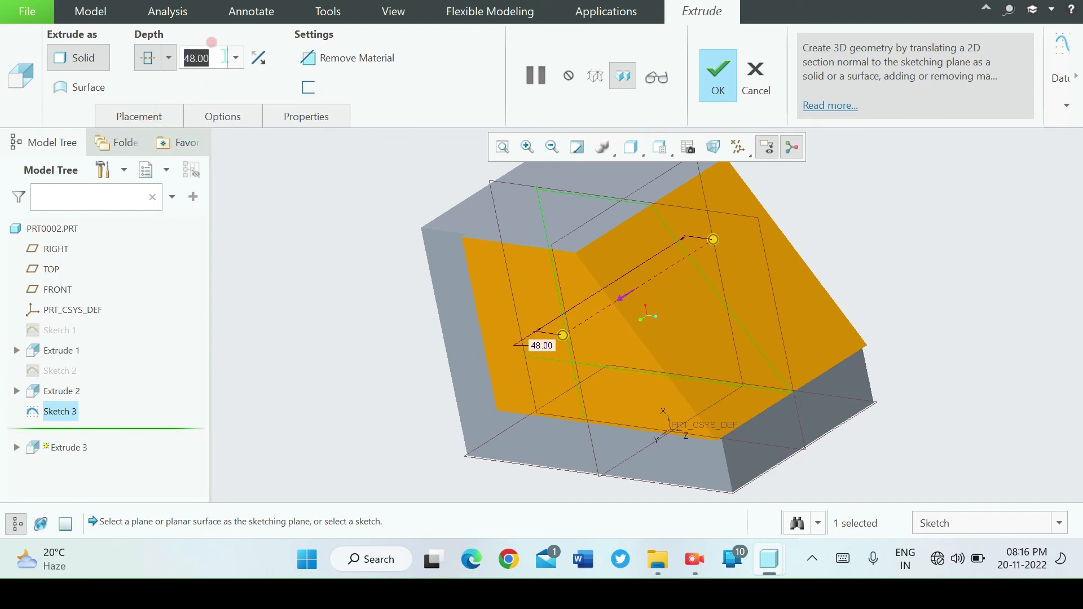
pyautogui.write('1')
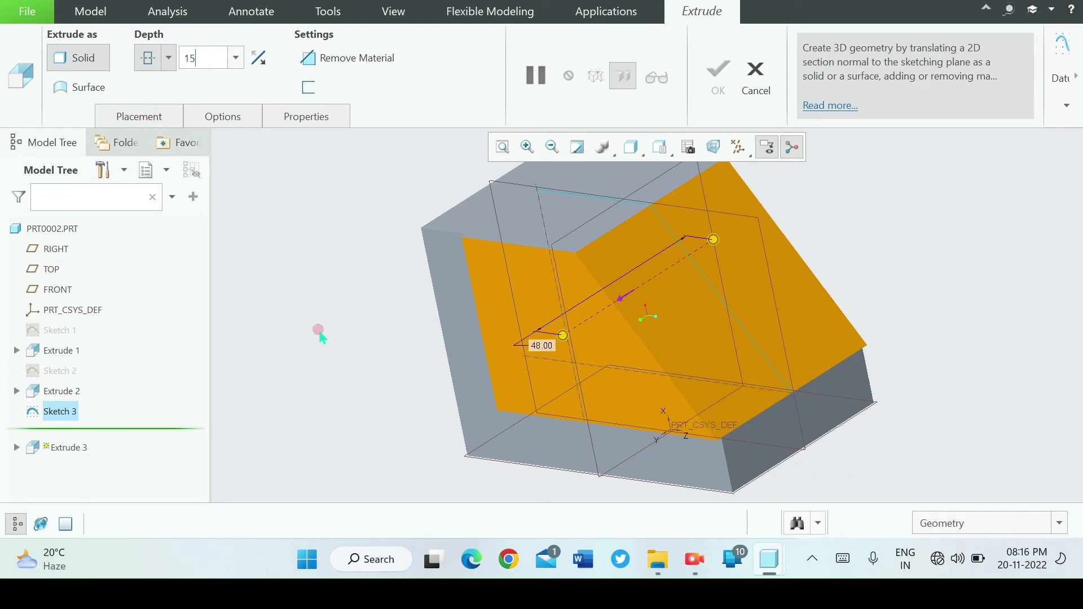
pyautogui.write('5')
pyautogui.press('Return')
pyautogui.click(718, 69)
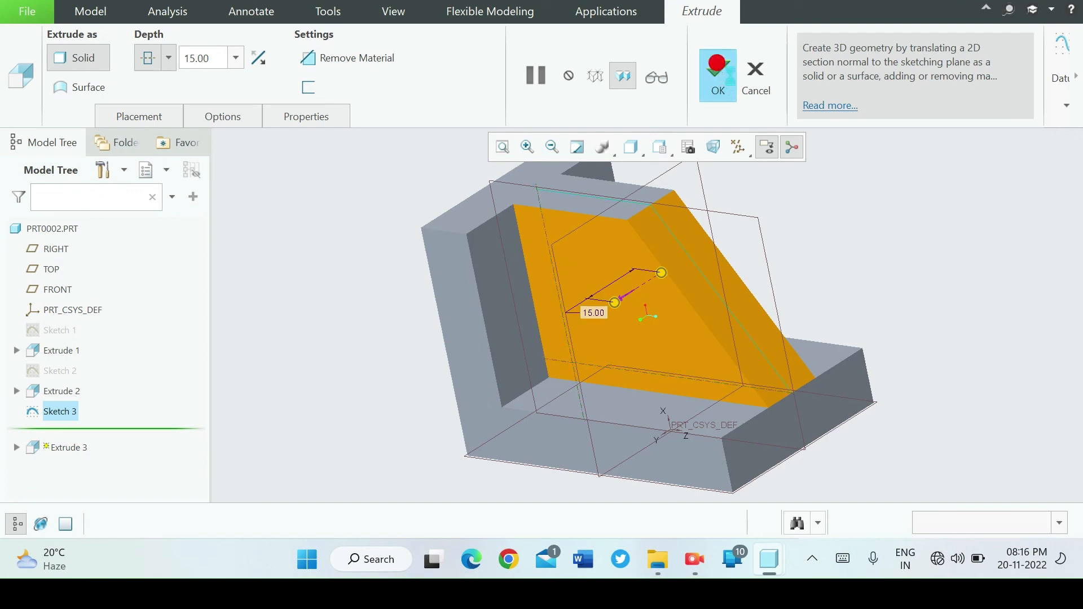
pyautogui.moveTo(921, 243); pyautogui.dragTo(831, 282, button='middle')
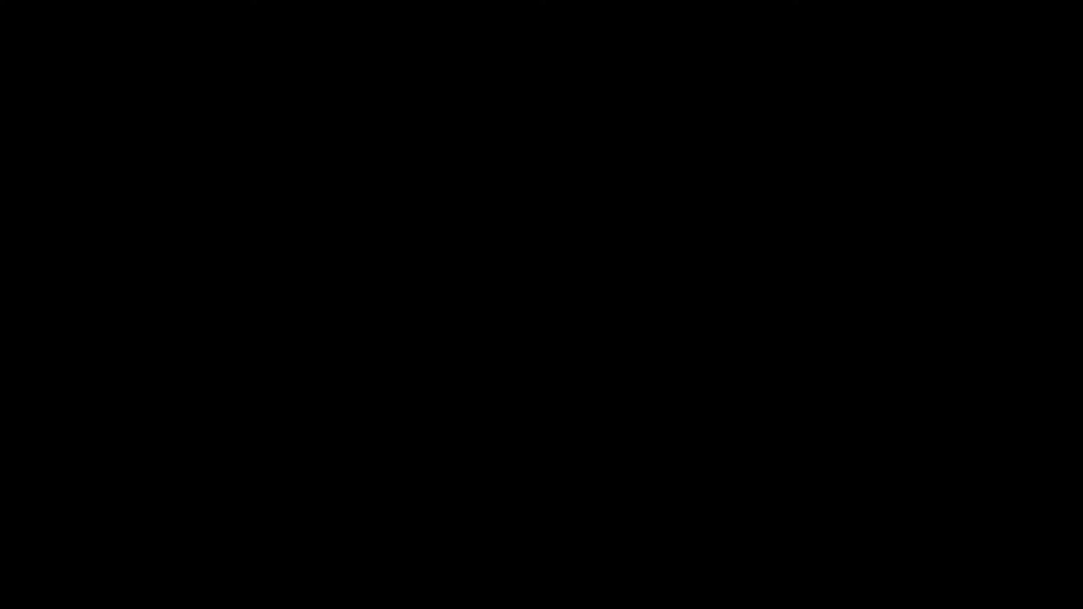